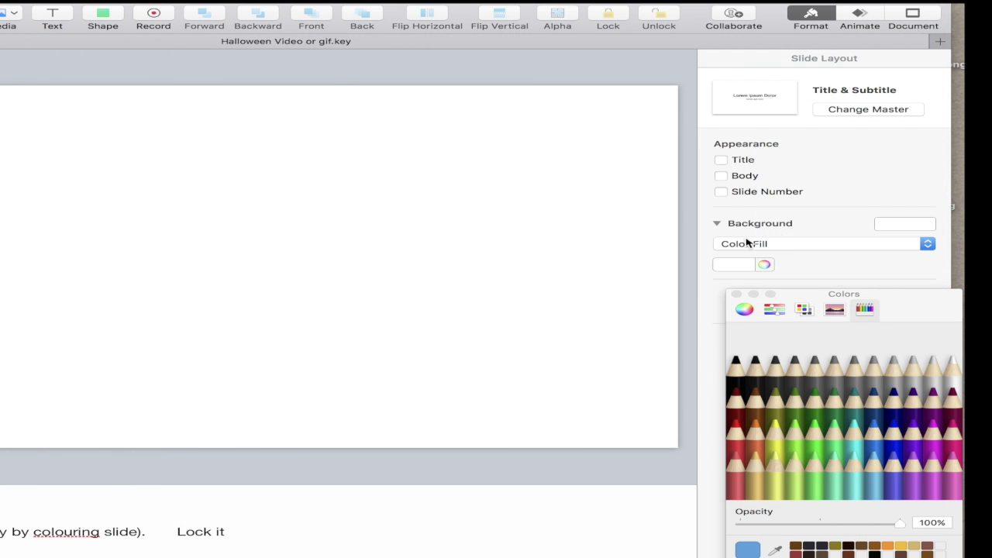
Change the slide background to an advanced gradient fill and colour its upper end stop Licorice
click(800, 253)
click(754, 268)
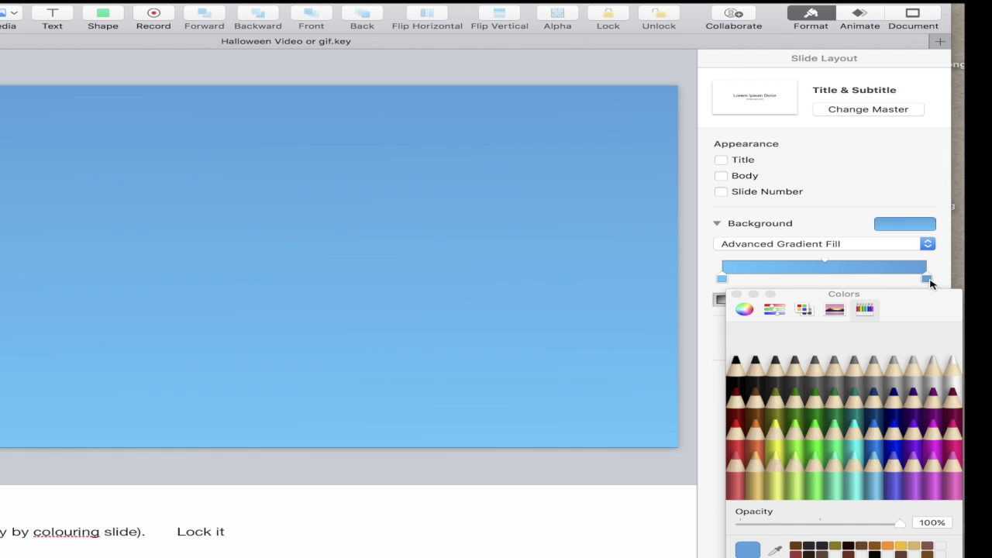
click(738, 370)
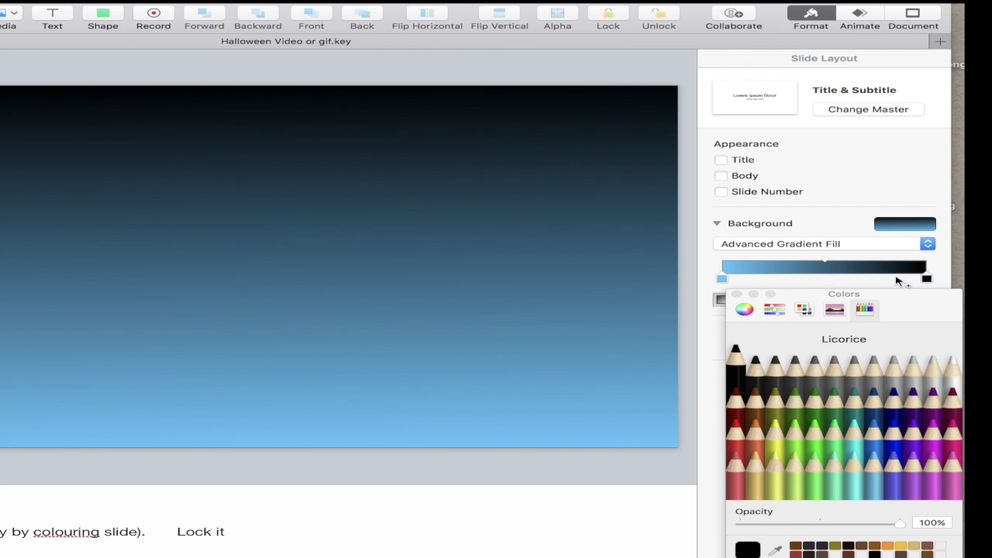
Add two more stops to the background gradient and colour them Eggplant and Grape
click(891, 275)
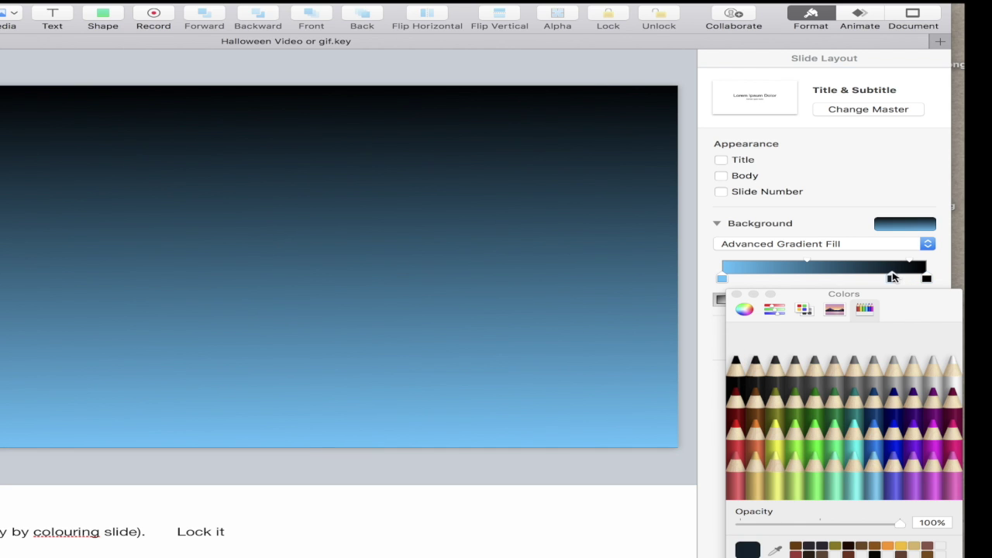
click(914, 409)
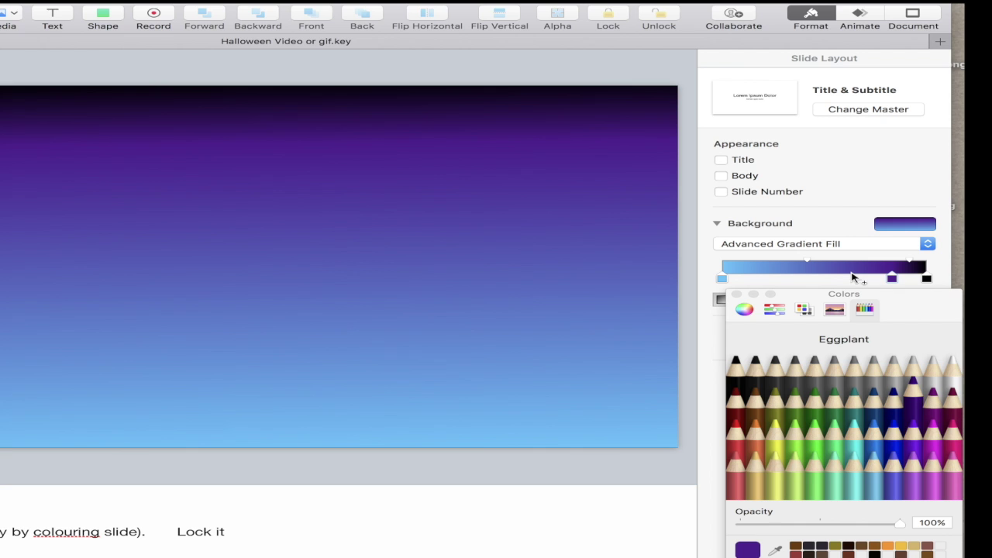
click(841, 276)
click(912, 439)
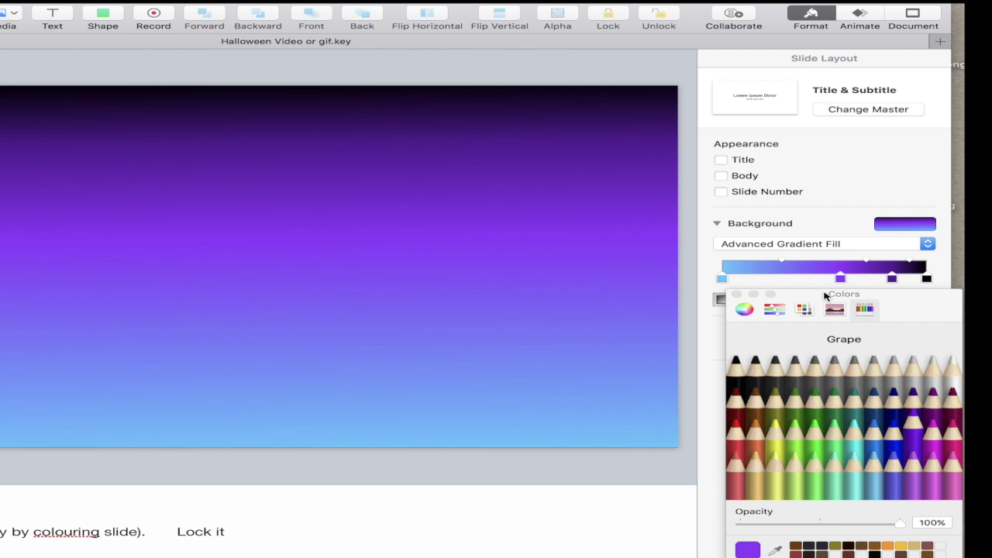
Shift the purple gradient stops toward the light end and replace the black end stop with a dark purple one
drag(840, 277, 789, 282)
drag(892, 279, 851, 280)
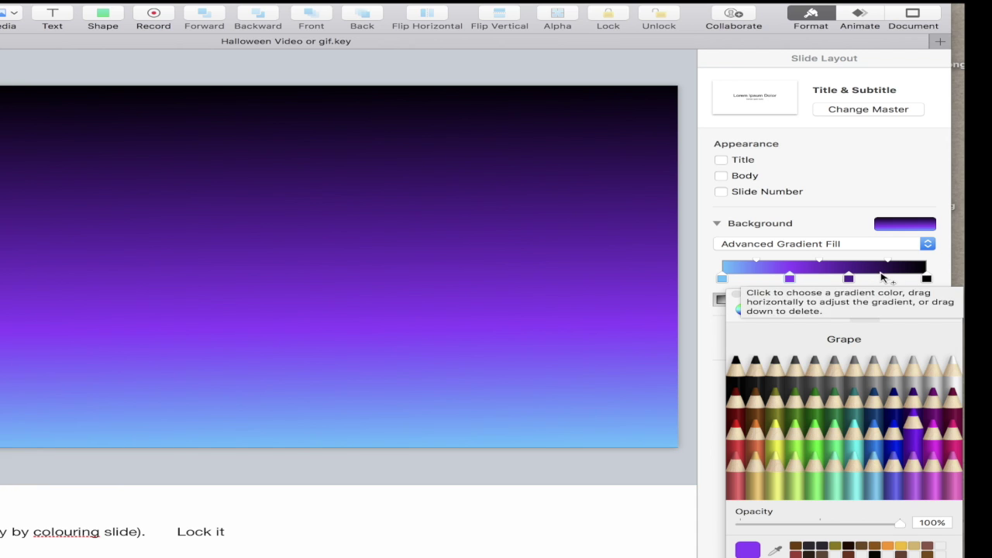
click(881, 277)
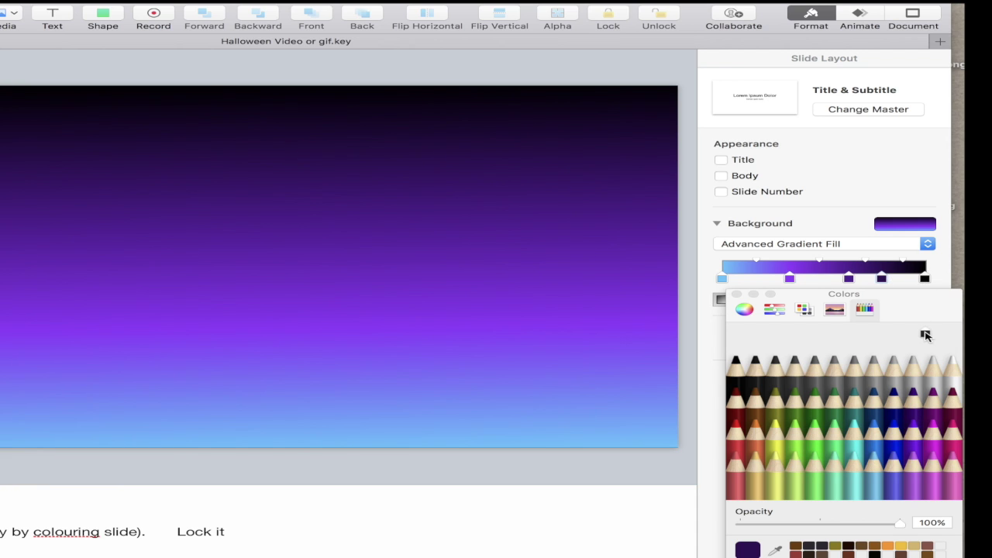
drag(926, 335, 929, 337)
drag(882, 278, 941, 281)
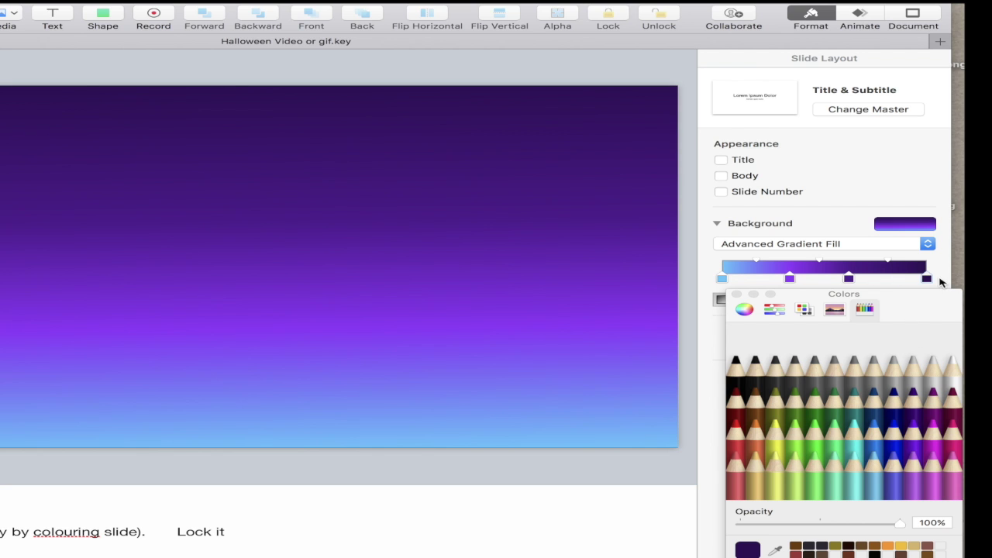
drag(848, 281, 764, 280)
drag(716, 325, 715, 325)
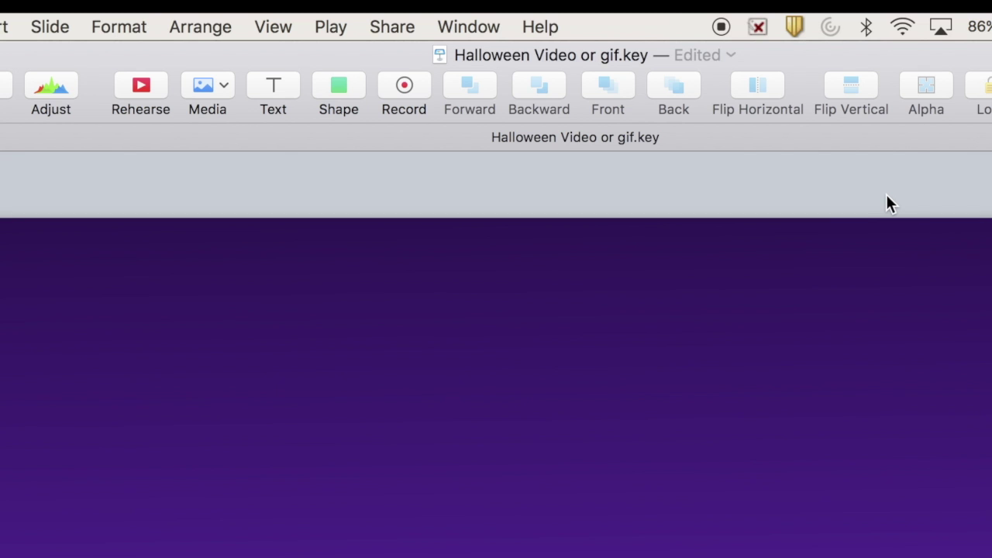
Start a custom pen shape tracing a cliff top from the slide's left edge and a steep drop toward the ground
click(346, 84)
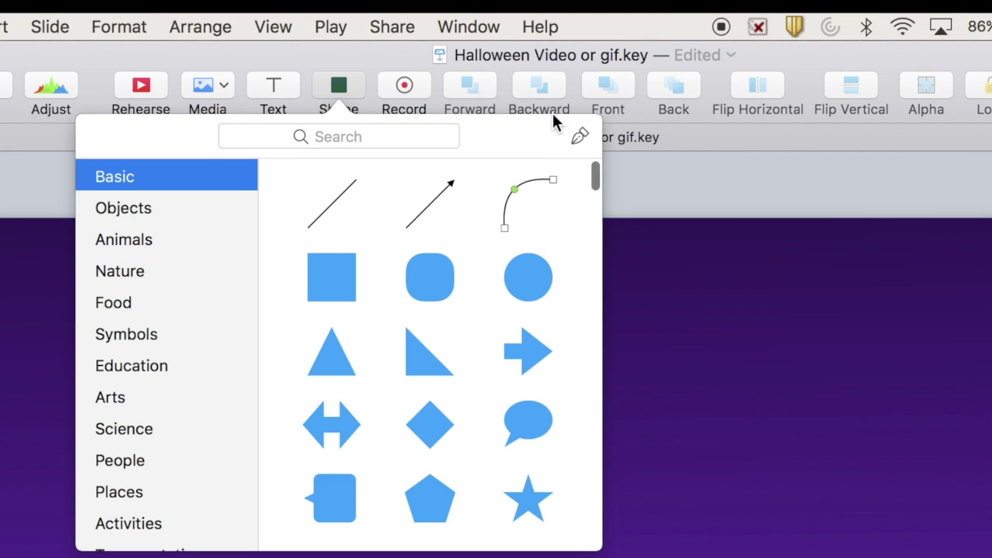
click(580, 137)
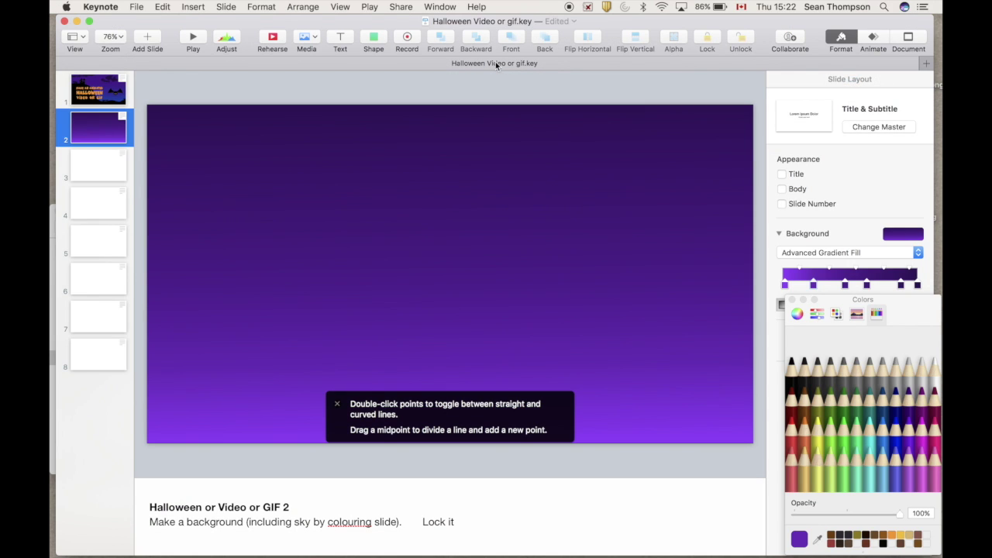
click(139, 192)
click(187, 186)
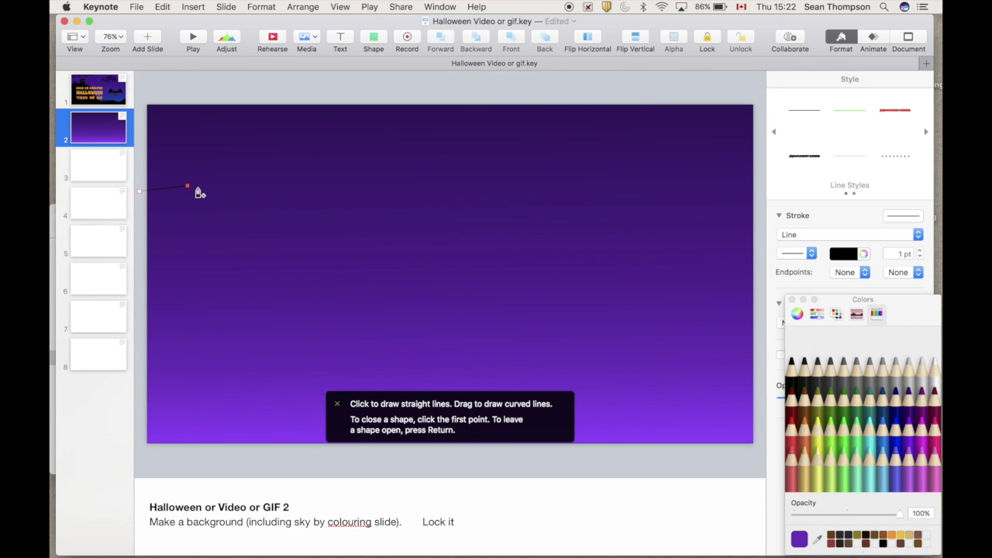
click(235, 196)
click(300, 186)
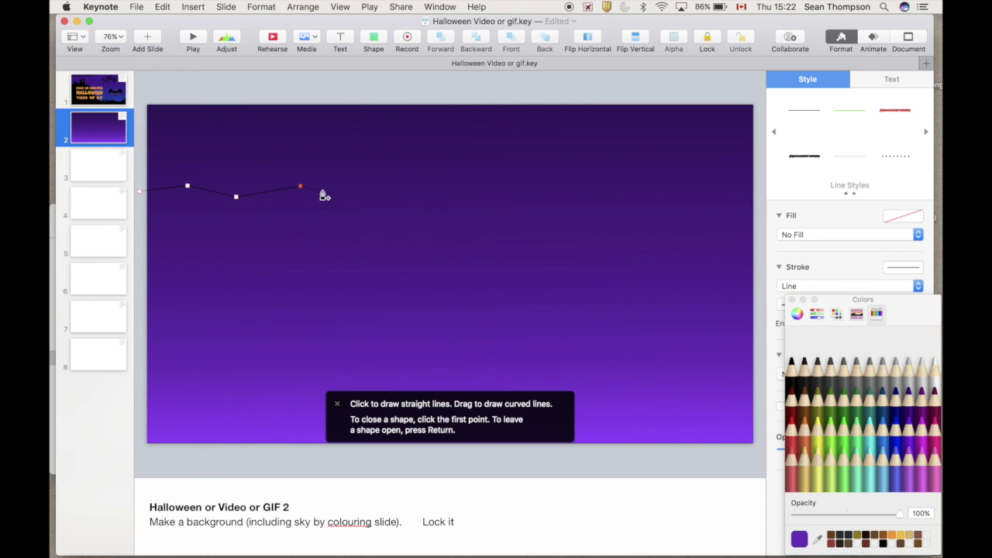
click(323, 191)
click(329, 202)
click(331, 359)
Continue the outline with jagged rocks and uneven ground to the right edge, then close it below the slide
click(339, 339)
click(346, 355)
click(358, 346)
click(365, 361)
click(461, 368)
click(597, 357)
click(680, 373)
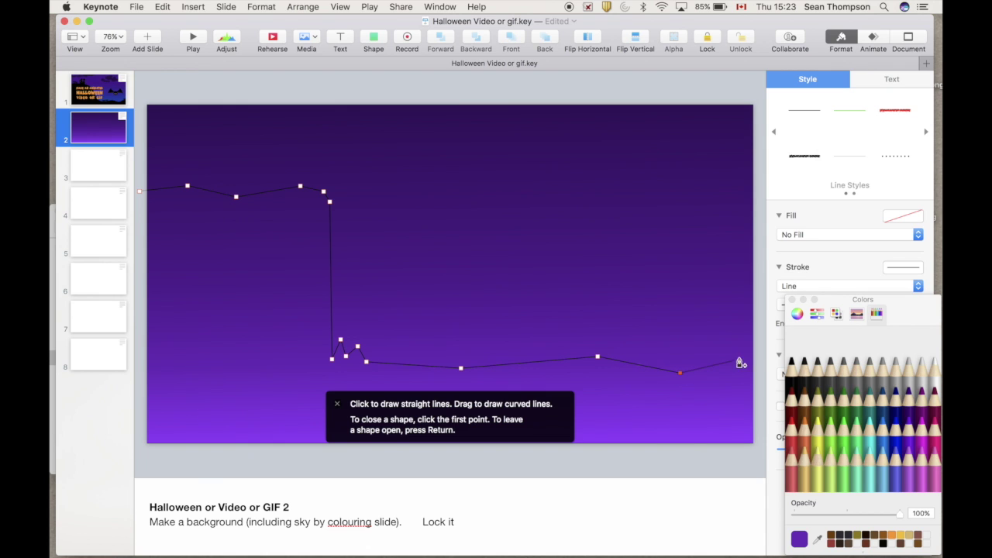
click(757, 450)
click(138, 455)
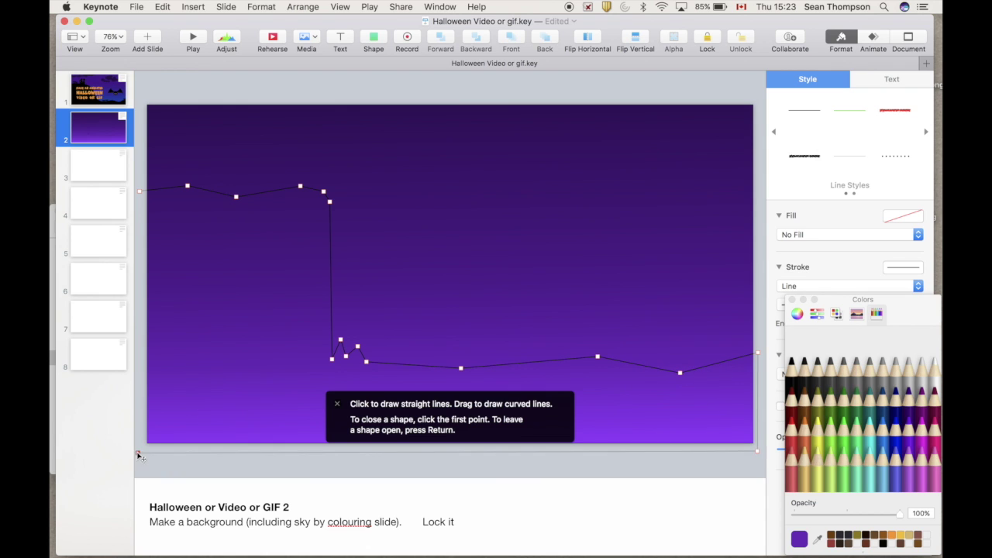
click(141, 194)
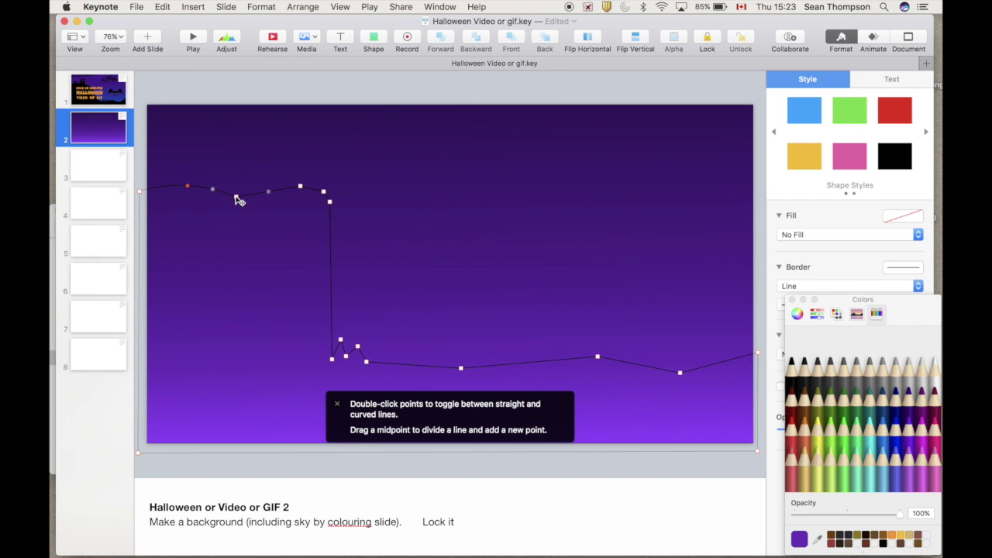
Convert the cliff-top points and the three wide ground points of the outline into smooth curves
double_click(300, 186)
double_click(461, 369)
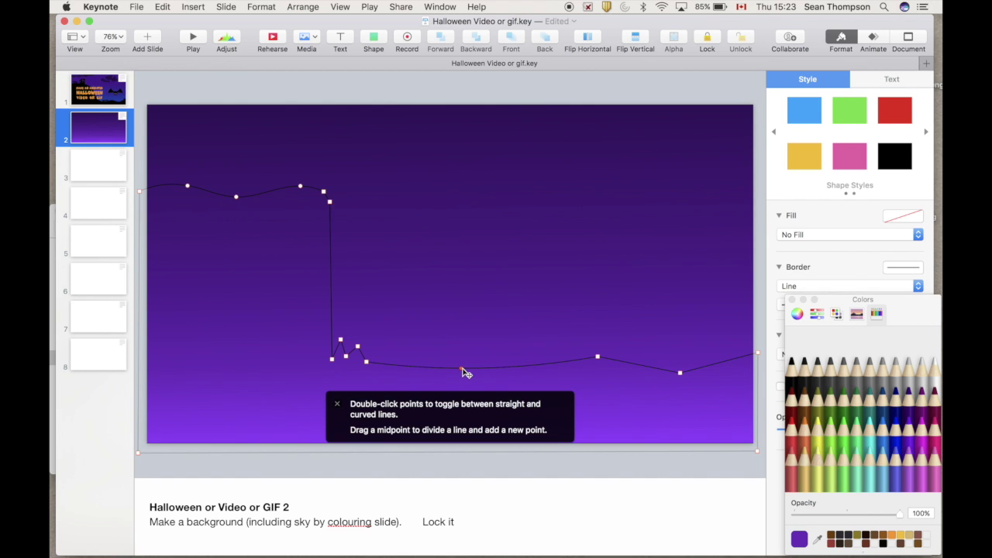
double_click(598, 358)
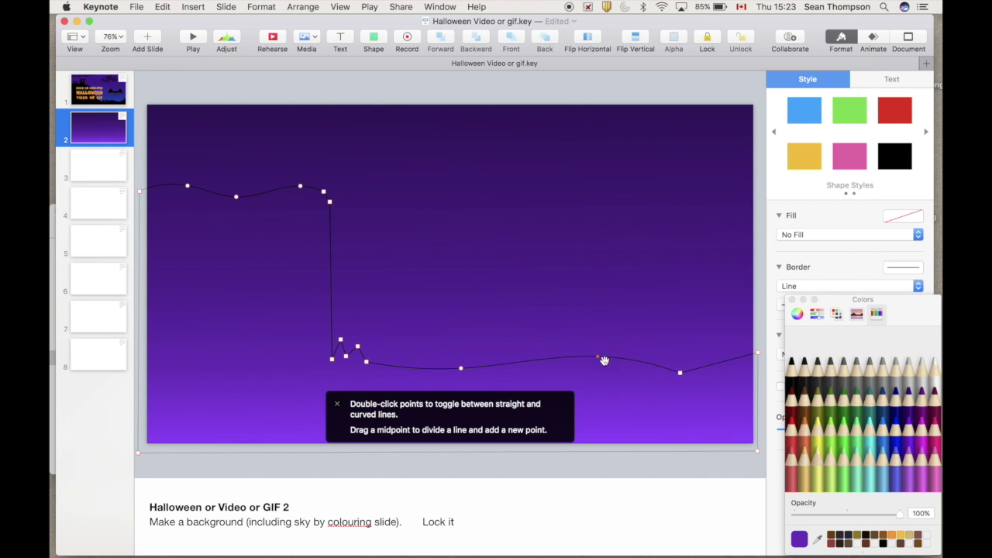
double_click(680, 374)
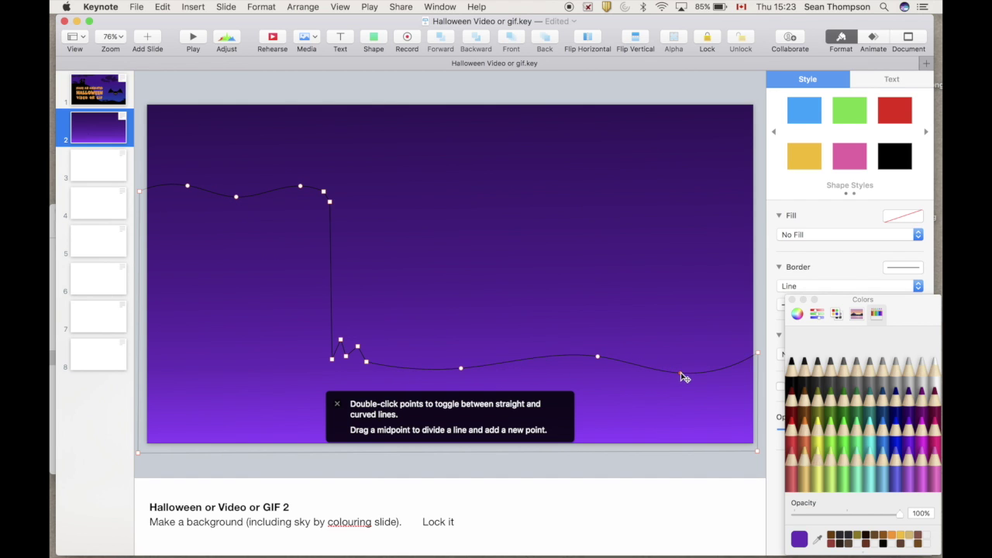
Apply the black shape style to the landscape outline and move the silhouette slightly lower on the slide
click(899, 164)
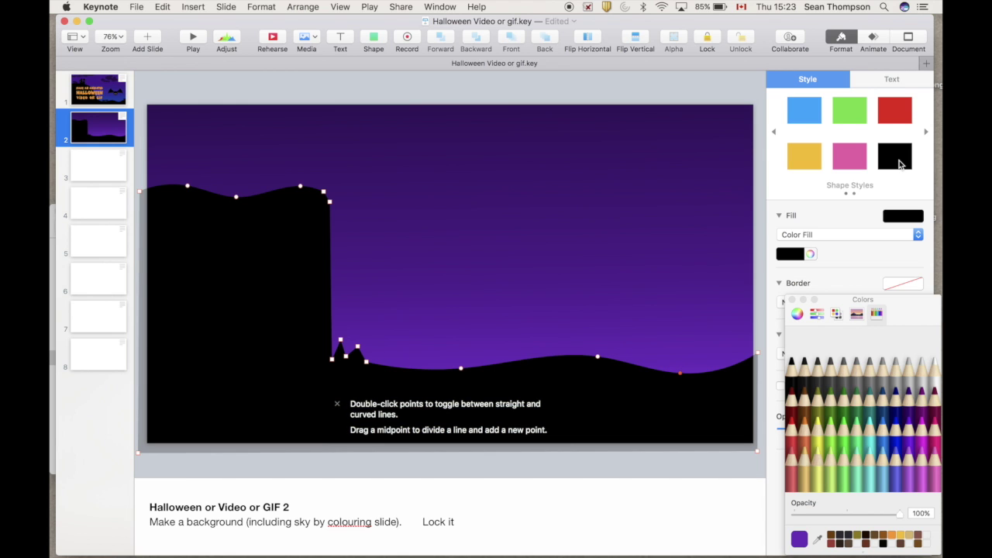
click(707, 132)
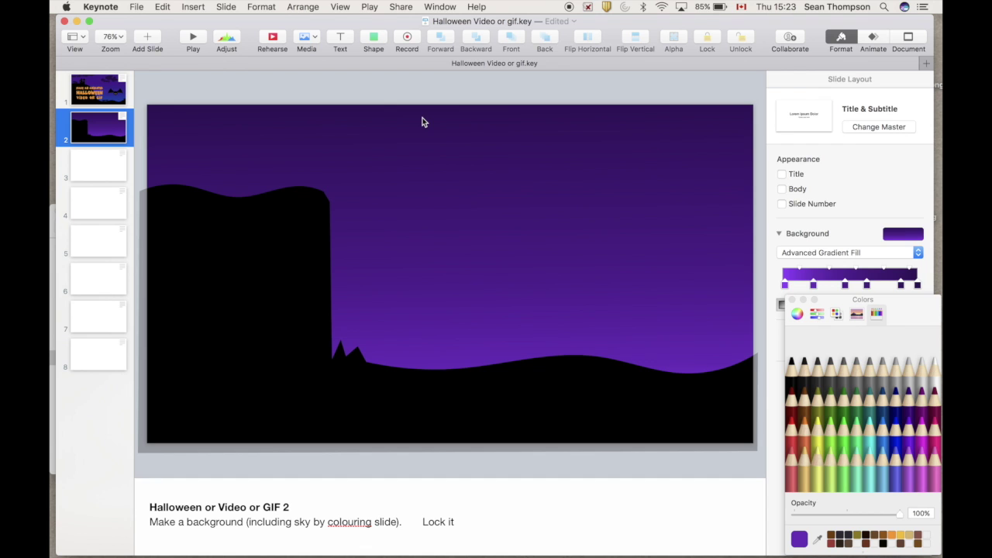
click(283, 200)
drag(282, 197, 280, 215)
click(298, 82)
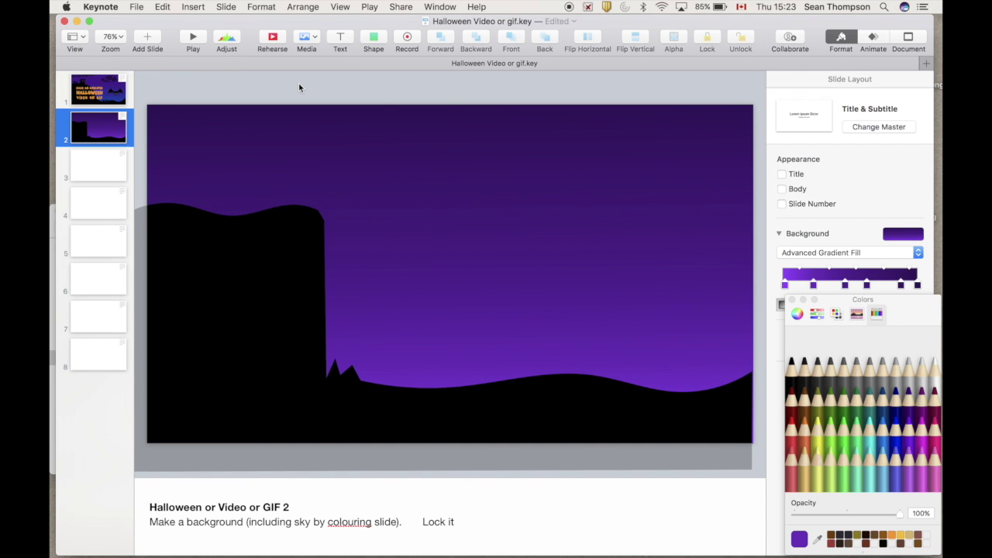
Place a black 159 by 100 pt rectangle on the cliff top and turn a duplicate into a narrow tower at its left end
click(373, 39)
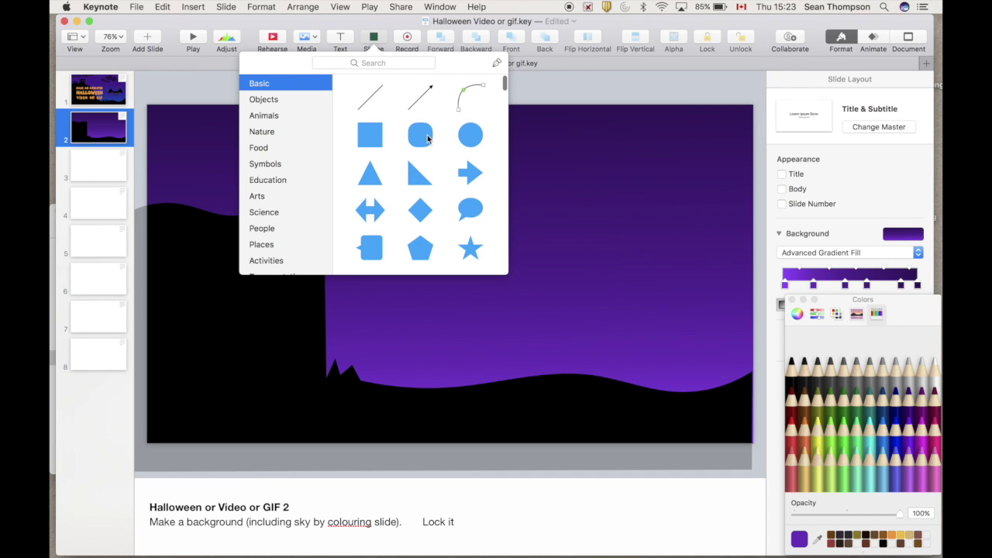
click(366, 137)
drag(444, 278, 276, 207)
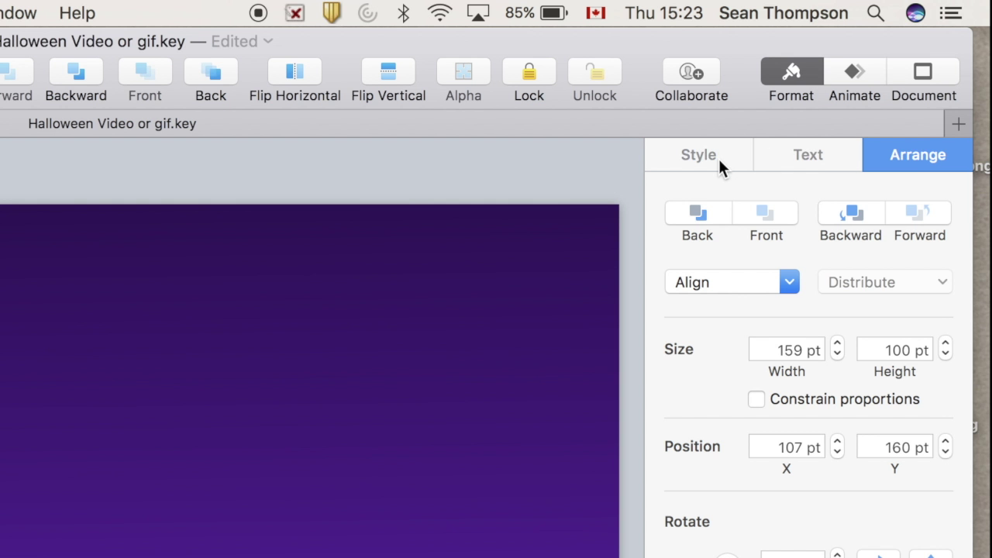
click(719, 158)
click(909, 310)
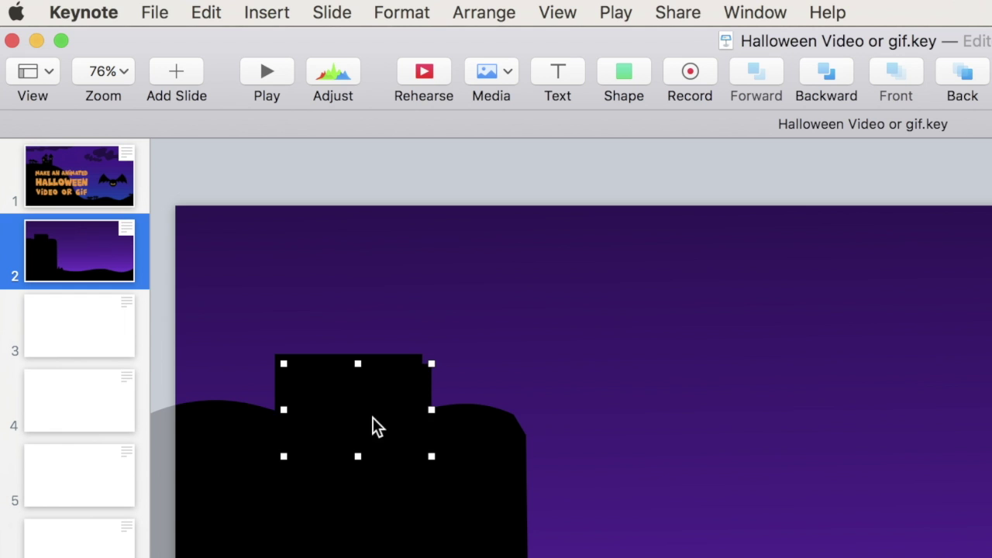
drag(372, 417, 302, 378)
drag(362, 373, 222, 368)
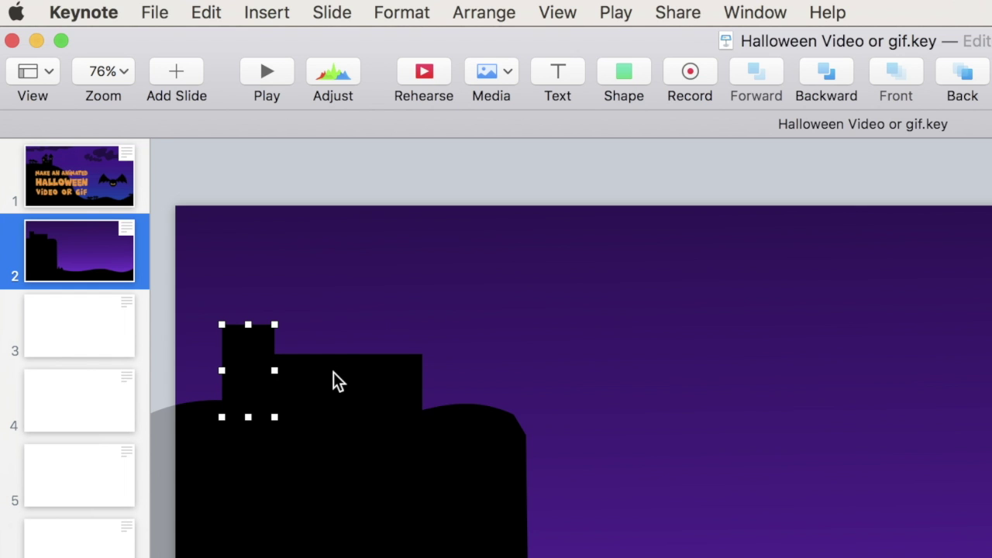
Add a black triangle as the tower's roof, shrink it and centre it on the tower
click(625, 77)
click(612, 350)
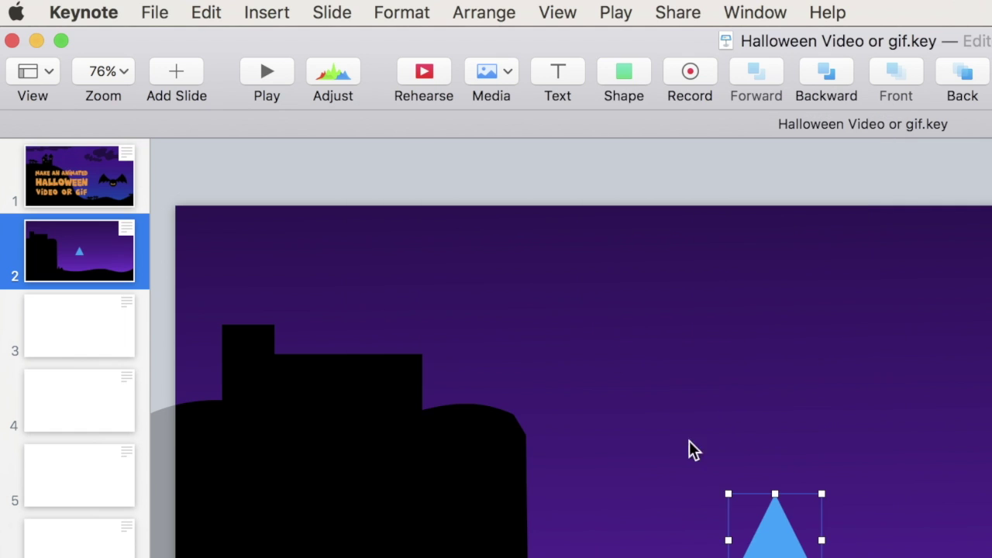
drag(780, 555, 258, 306)
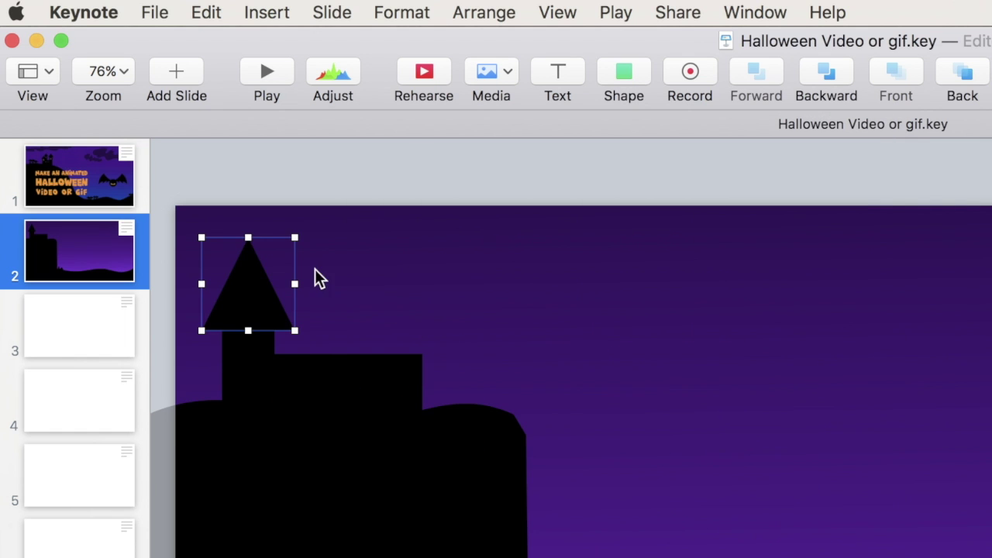
drag(294, 237, 279, 280)
drag(203, 307, 215, 264)
drag(281, 297, 259, 303)
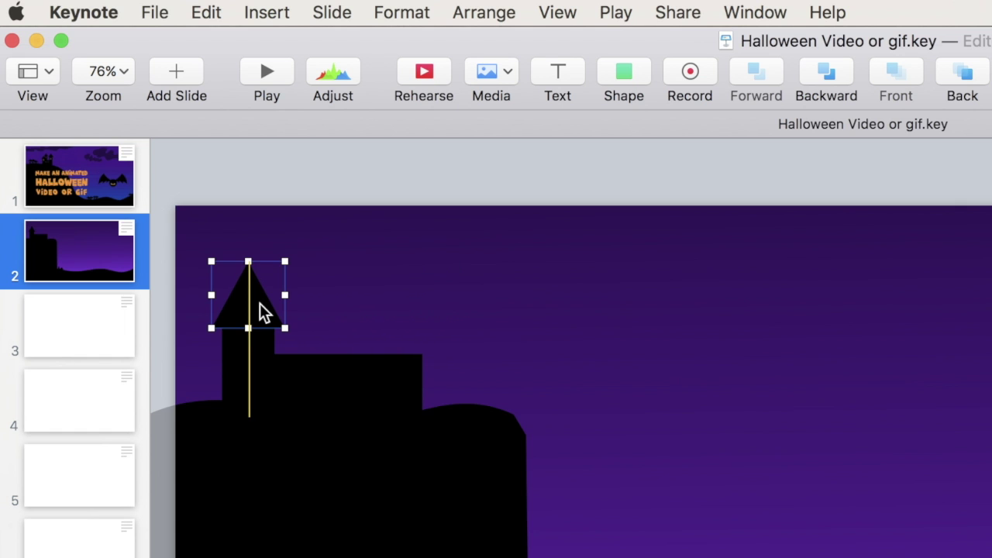
Group the tower with its roof and place a duplicate at the right end of the castle
shift+click(252, 347)
key(super+alt+g)
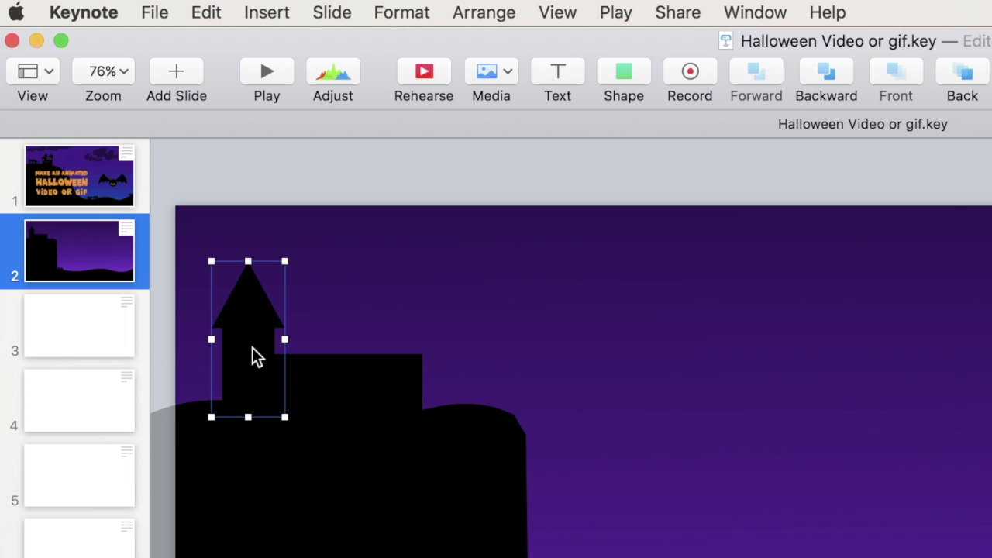
key(super+d)
drag(252, 347, 440, 349)
Stretch the castle's left tower so that it stands taller than the right one
right_click(255, 314)
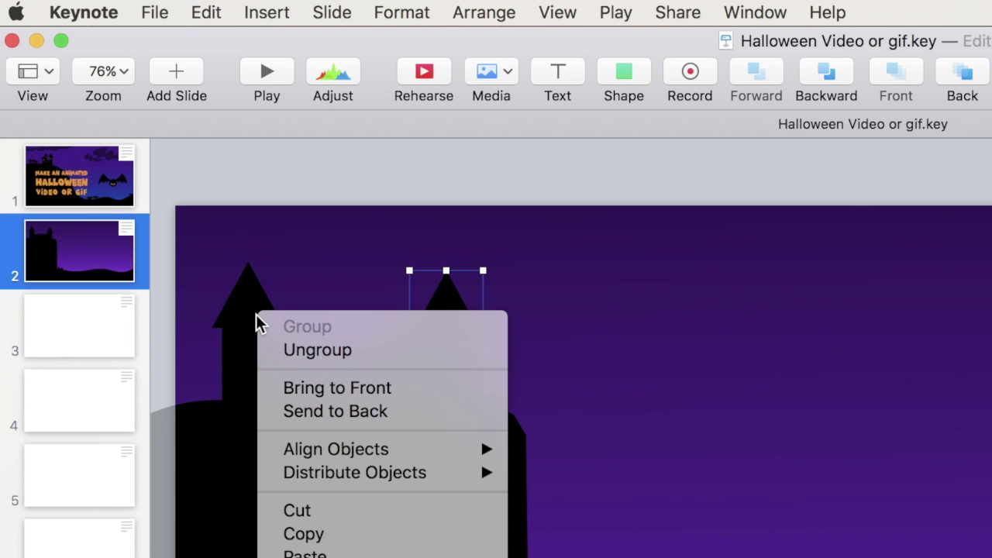
click(258, 304)
mouse_move(249, 305)
mouse_down()
mouse_move(249, 293)
mouse_move(254, 302)
mouse_up()
drag(248, 405, 249, 416)
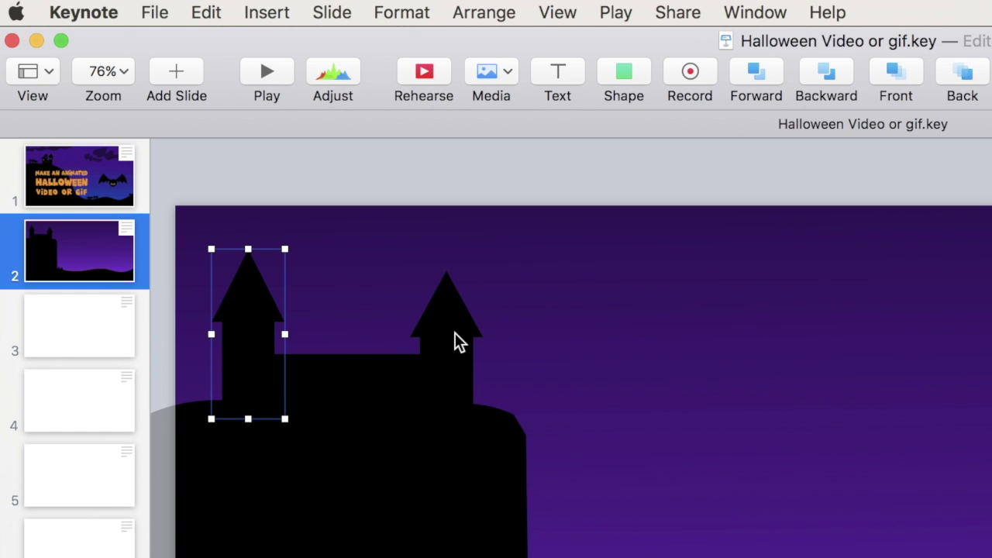
Duplicate the right tower, place the copy between the two towers and widen it into a central tower
click(457, 340)
drag(441, 338, 368, 342)
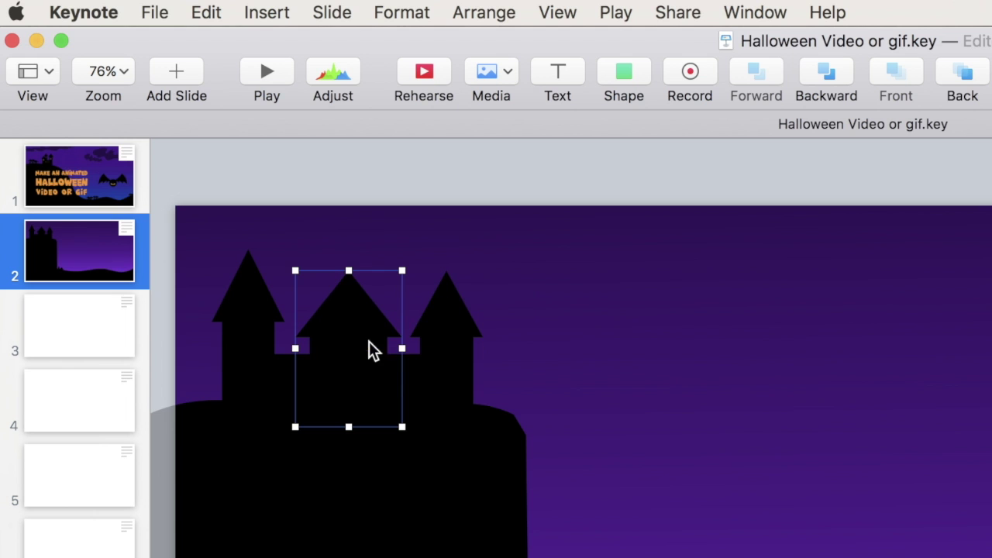
click(469, 358)
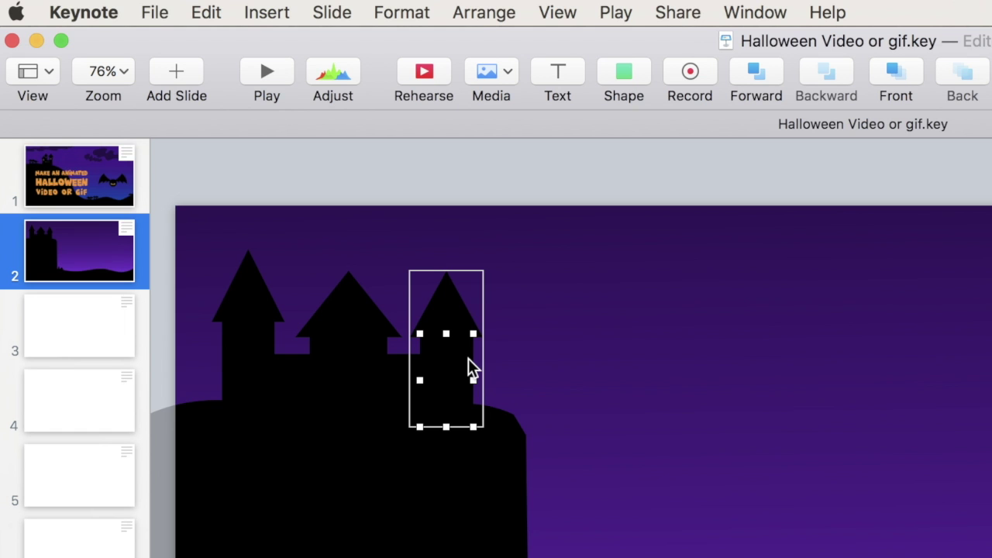
click(633, 345)
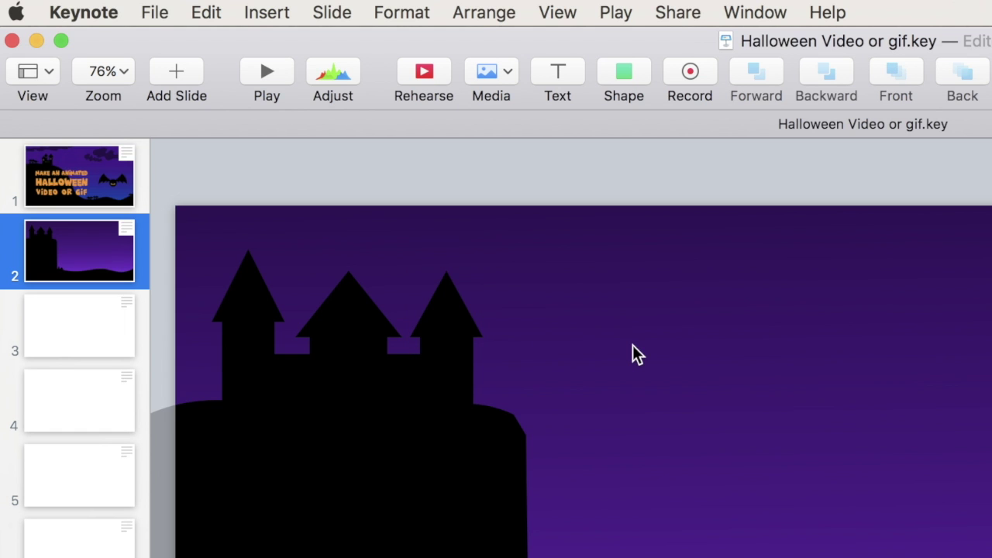
Paste a gold rectangle, shrink it into a small window and place copies on the three castle towers
key(super+v)
drag(465, 390, 634, 377)
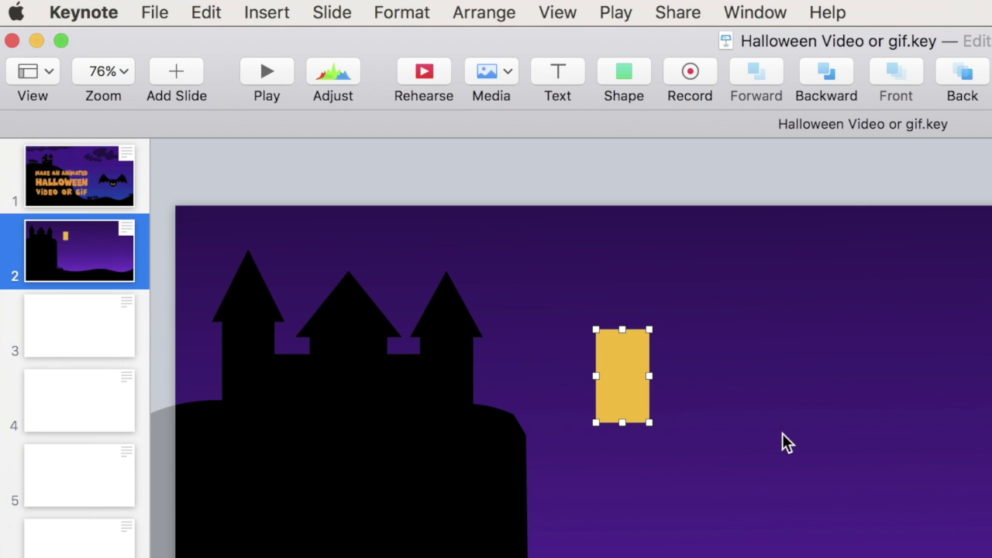
drag(649, 423, 456, 352)
click(580, 379)
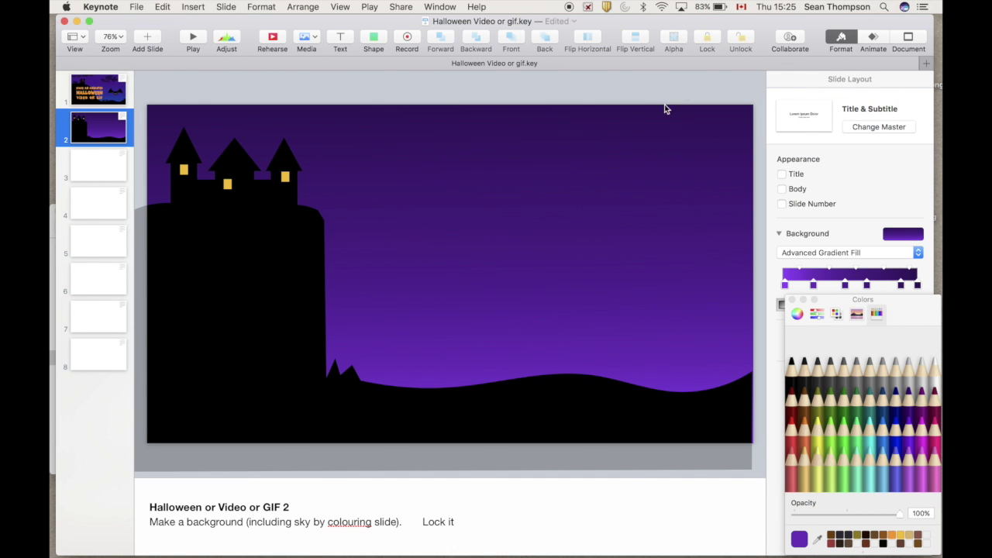
Add a circle as the moon at the upper right of the sky and give it the gold shape style
click(376, 41)
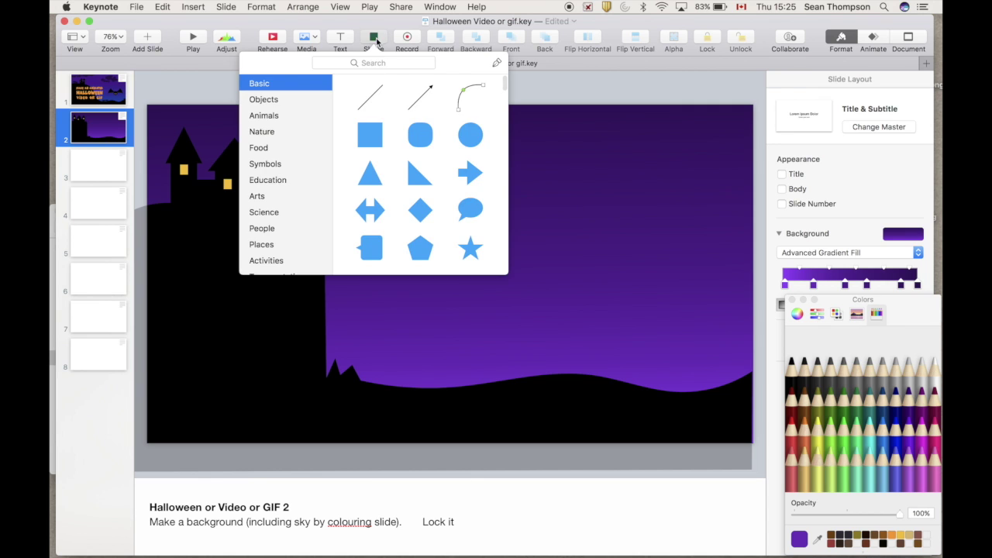
click(473, 134)
drag(450, 282, 684, 164)
click(815, 164)
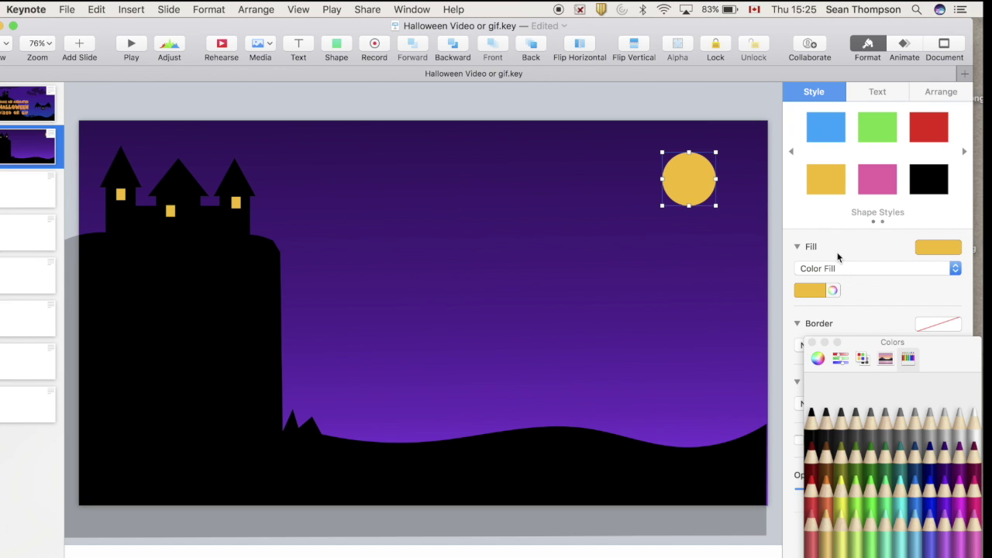
Change the moon's fill colour to Lemon yellow
click(816, 291)
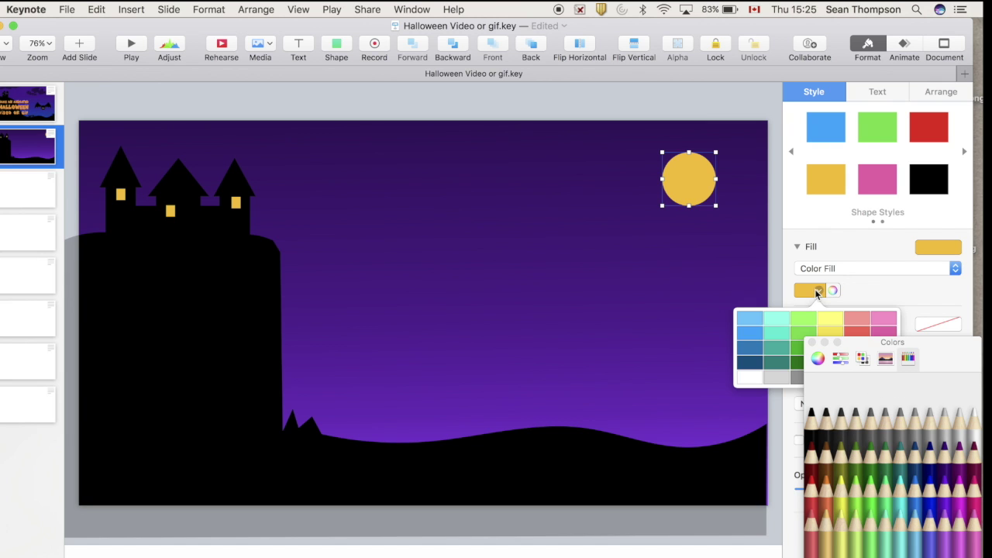
click(829, 323)
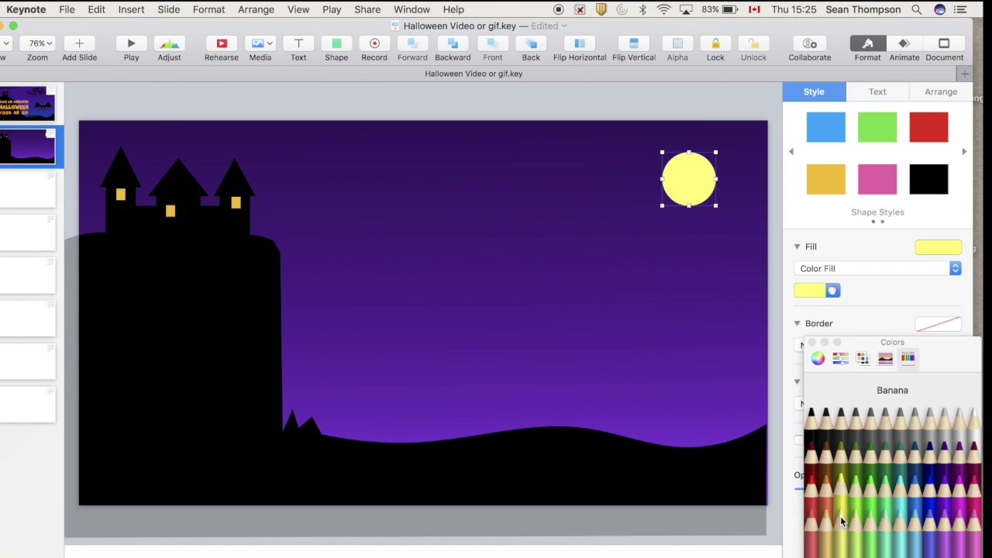
click(841, 484)
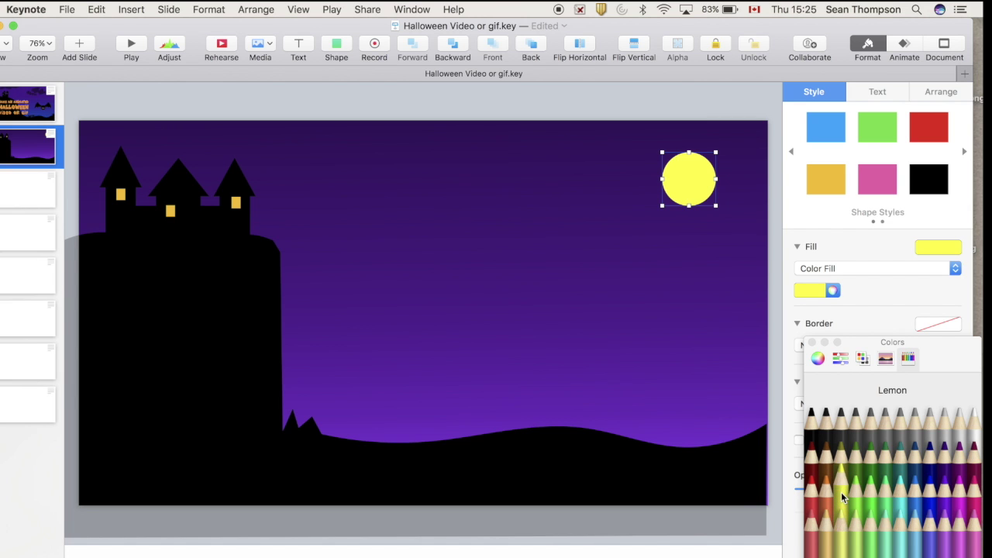
click(648, 105)
Draw a closed, jagged cloud outline with the Pen tool in the sky between the castle and the moon
click(215, 34)
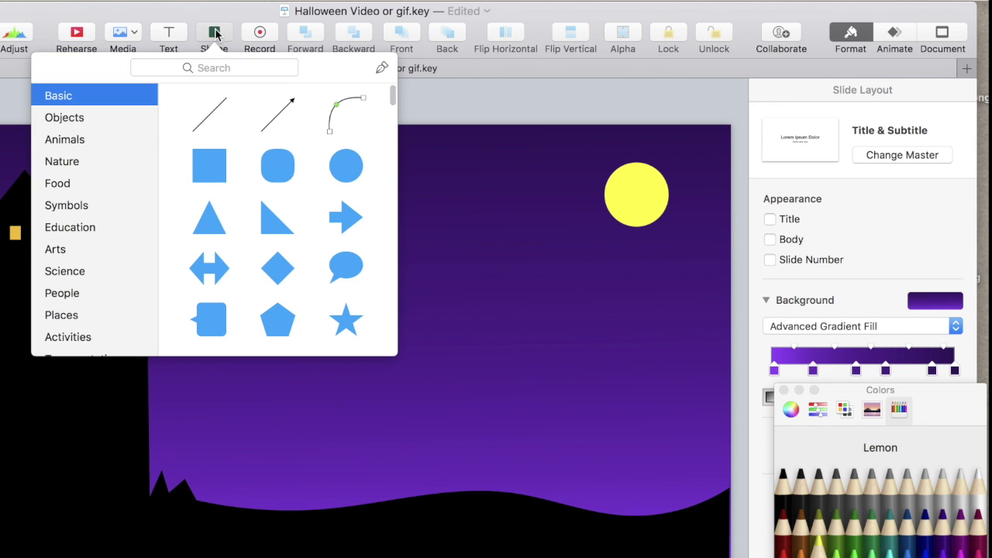
click(380, 71)
click(384, 231)
click(339, 156)
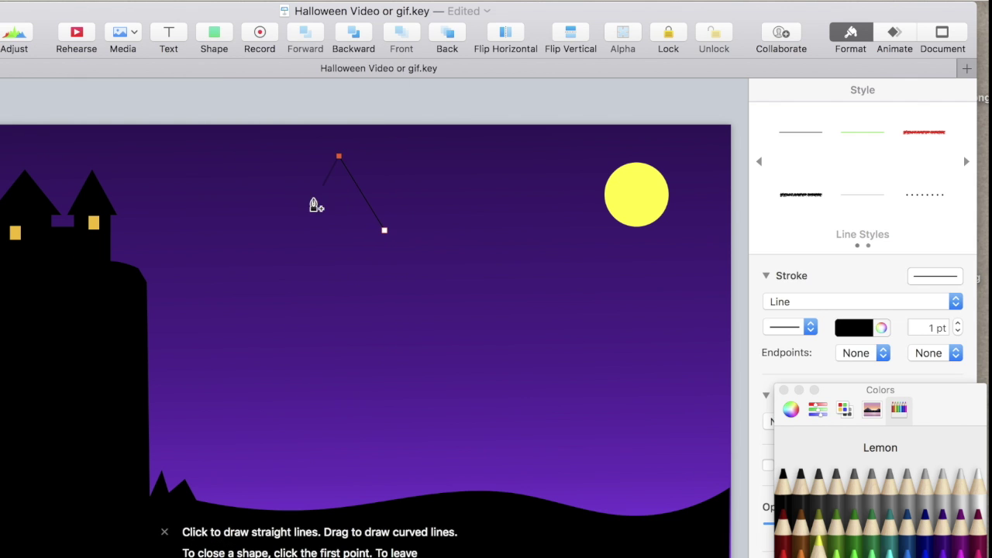
click(294, 227)
click(226, 184)
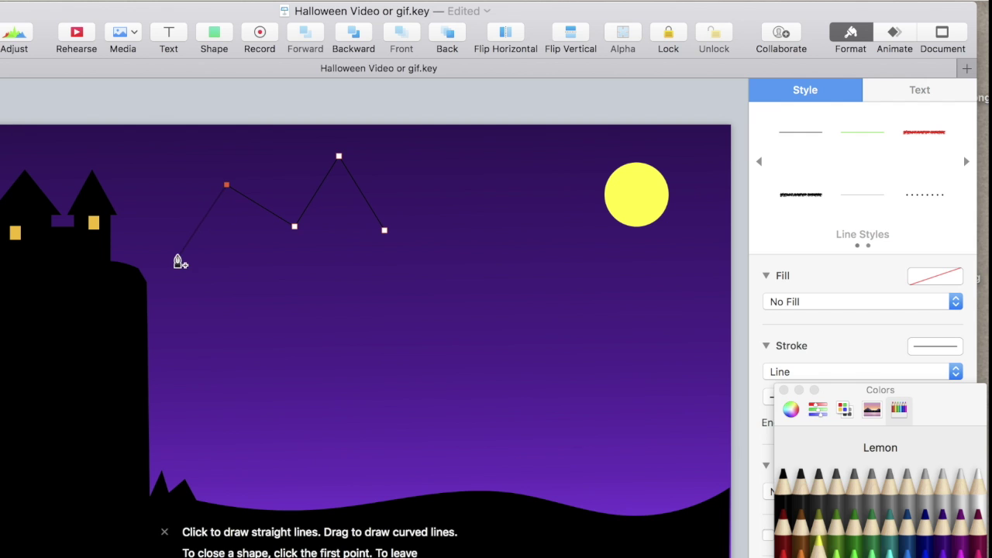
click(178, 256)
click(264, 254)
click(363, 292)
click(427, 265)
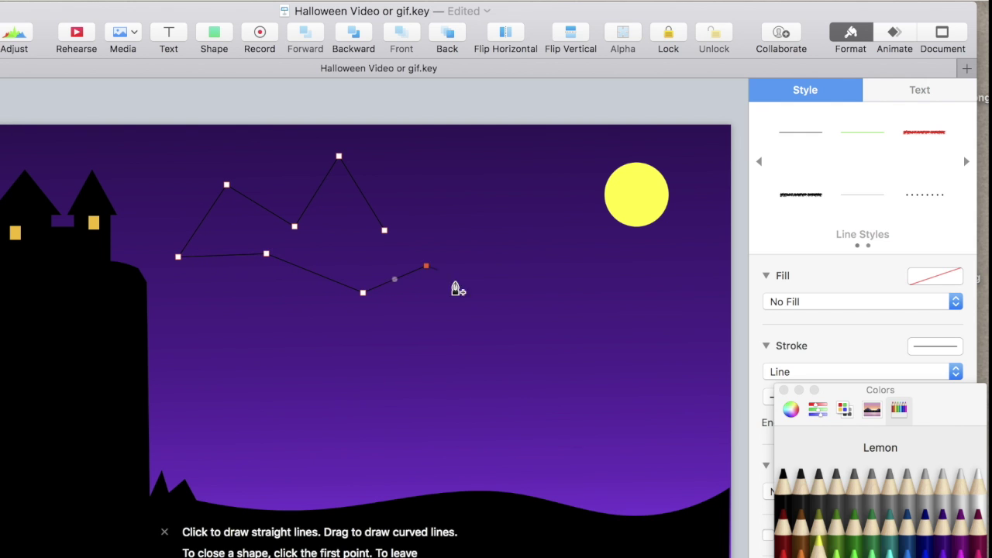
click(502, 292)
click(548, 266)
click(530, 213)
click(485, 226)
click(438, 208)
drag(384, 230, 362, 192)
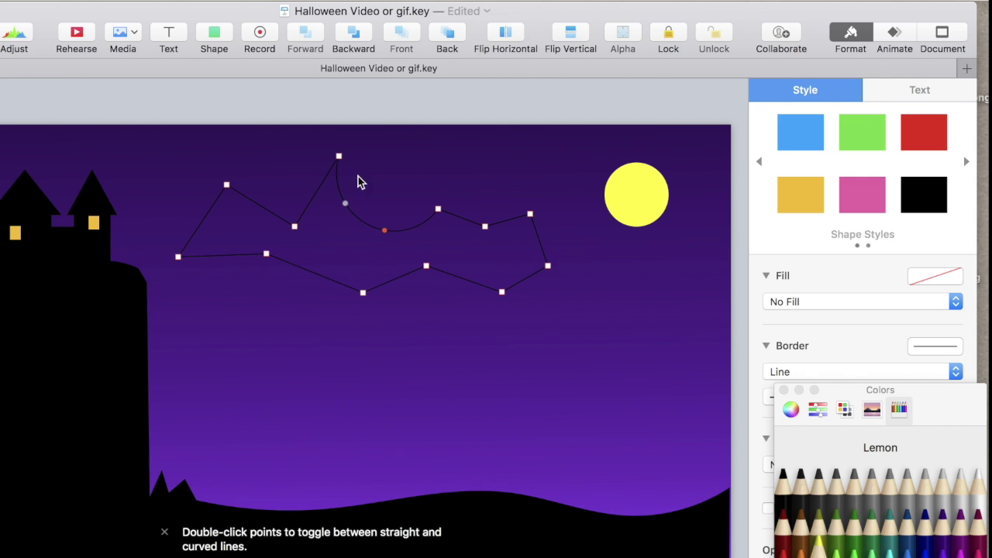
Convert the remaining corner points of the cloud outline into curved points
double_click(338, 157)
double_click(296, 227)
double_click(227, 184)
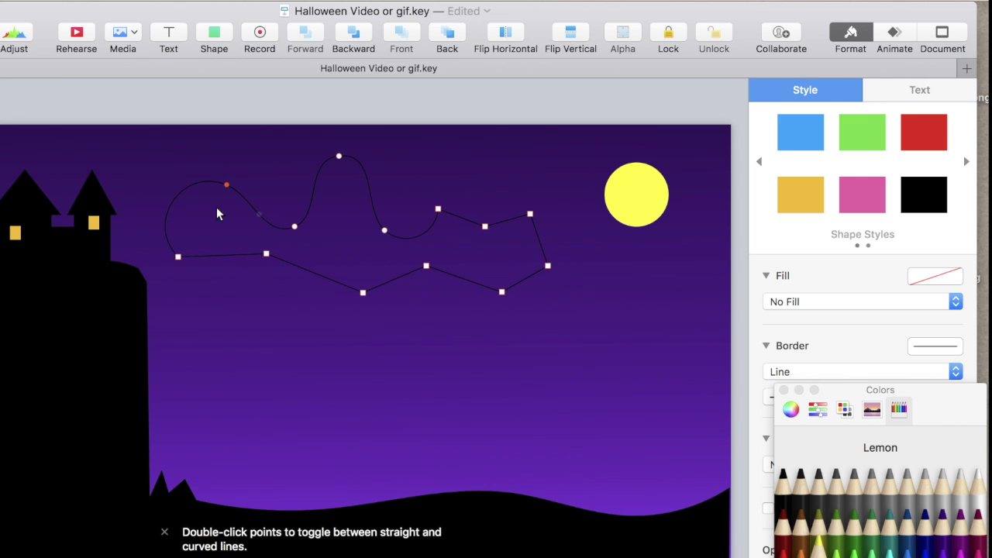
double_click(179, 257)
double_click(266, 254)
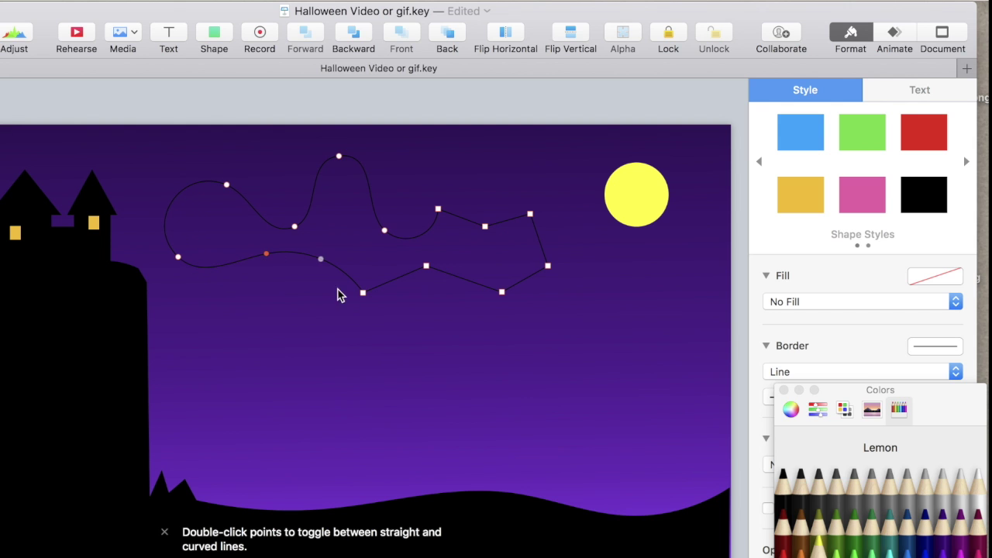
click(363, 292)
double_click(426, 266)
double_click(365, 295)
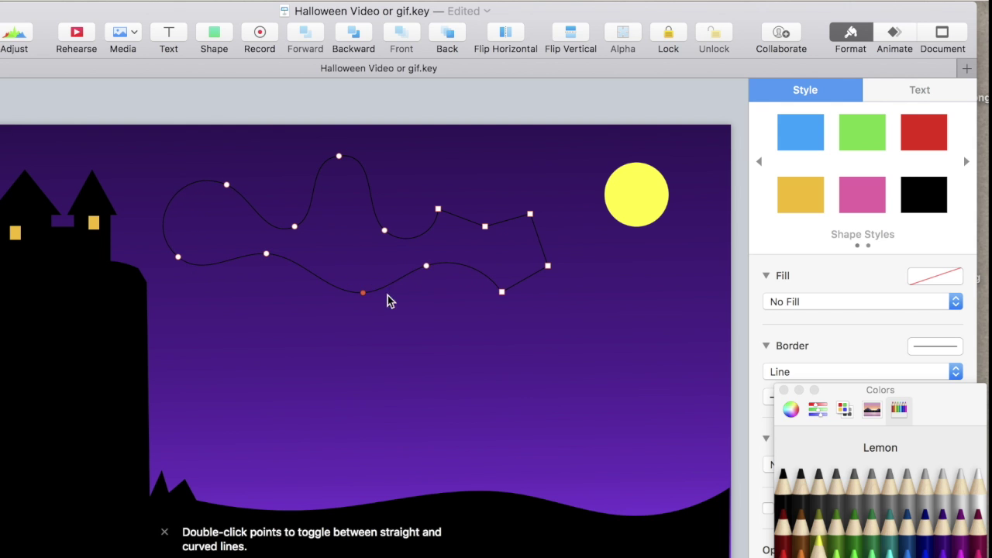
double_click(502, 292)
double_click(547, 266)
double_click(529, 213)
double_click(484, 226)
double_click(439, 209)
Reposition points along the cloud's upper and lower edges to flatten its shape, and finish editing the outline
click(295, 226)
drag(295, 226, 250, 194)
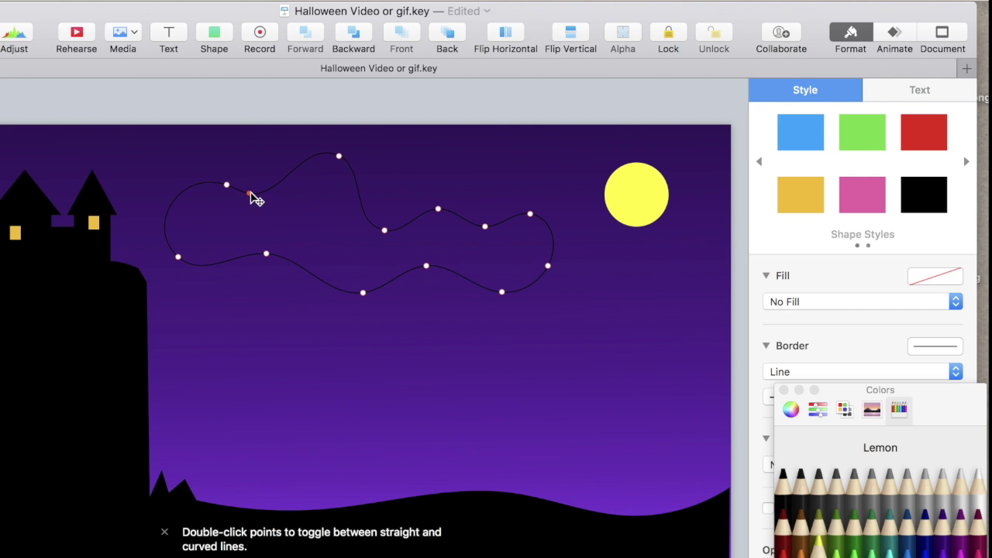
drag(338, 157, 339, 184)
drag(363, 293, 323, 278)
drag(265, 254, 246, 267)
drag(499, 292, 488, 276)
drag(426, 267, 421, 273)
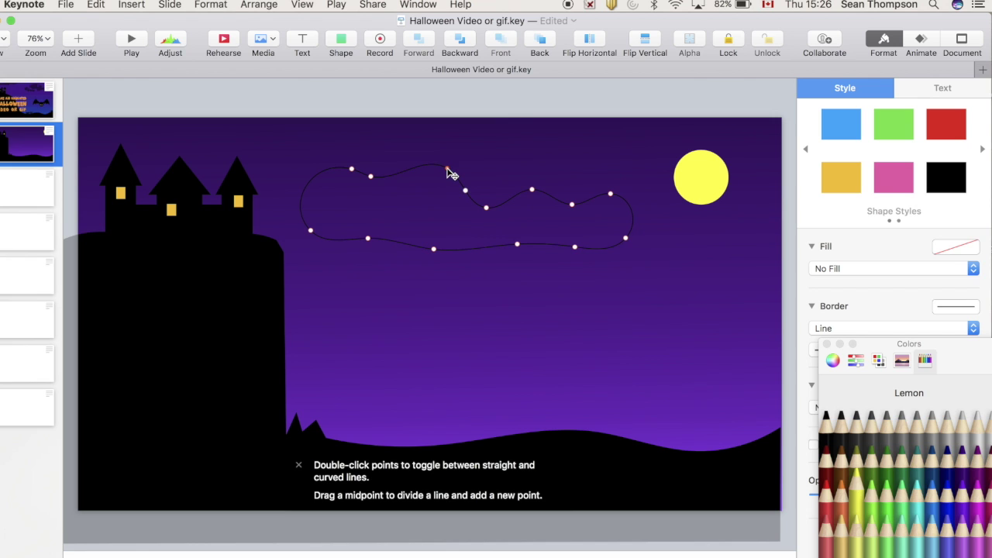
drag(447, 168, 448, 176)
key(Escape)
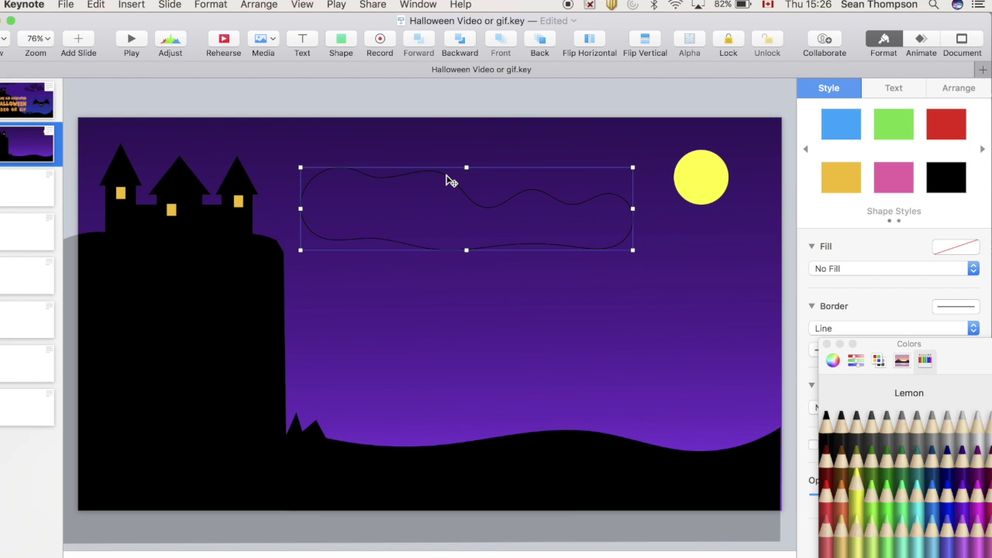
Fill the cloud with borderless black at 34% opacity and move it so that it partly covers the moon
click(955, 179)
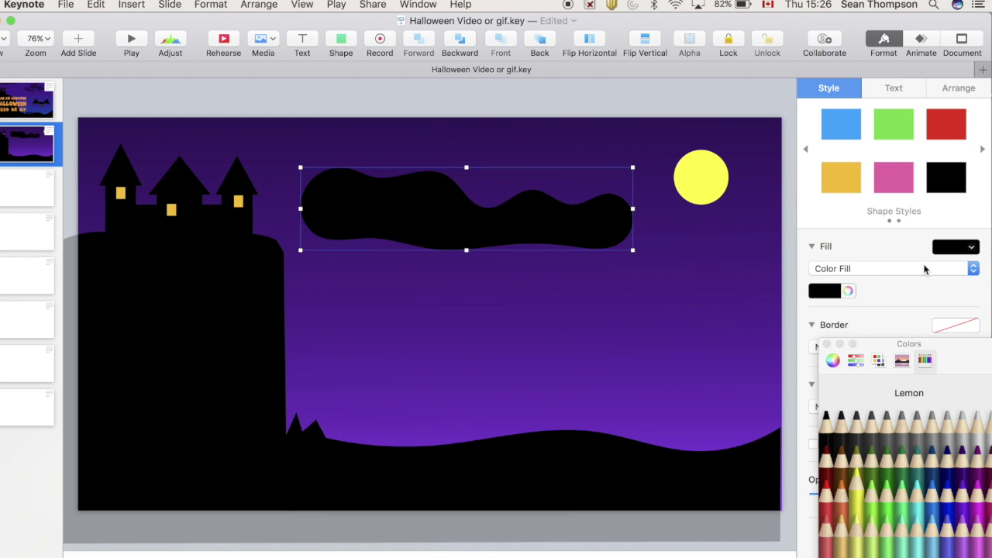
click(829, 344)
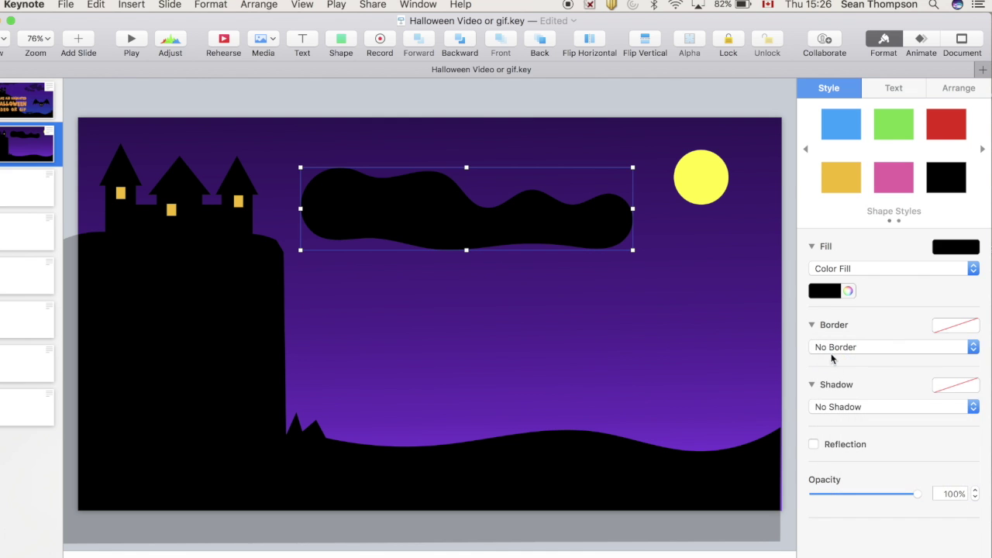
mouse_move(910, 493)
mouse_down()
mouse_move(791, 498)
mouse_move(867, 497)
mouse_move(840, 478)
mouse_up()
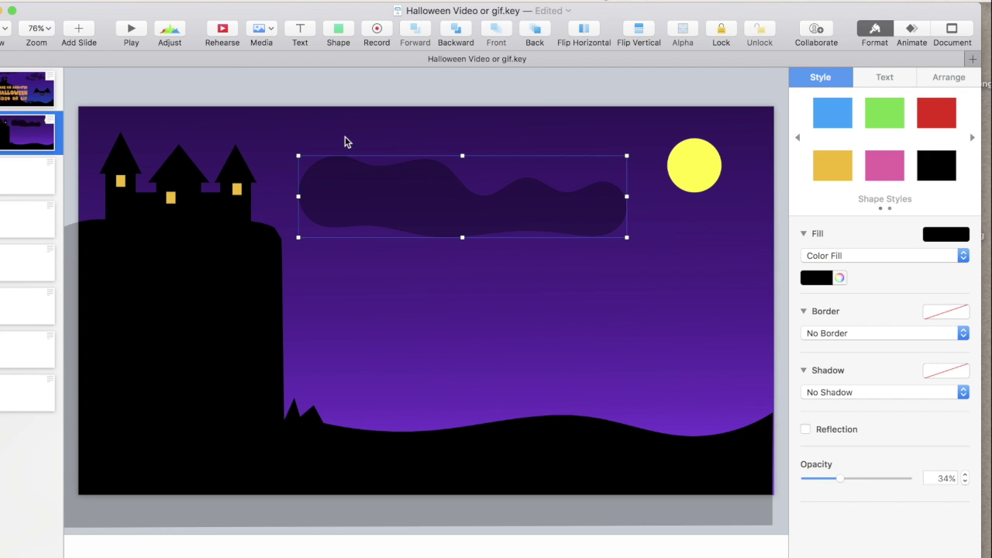
drag(383, 204, 502, 192)
click(653, 292)
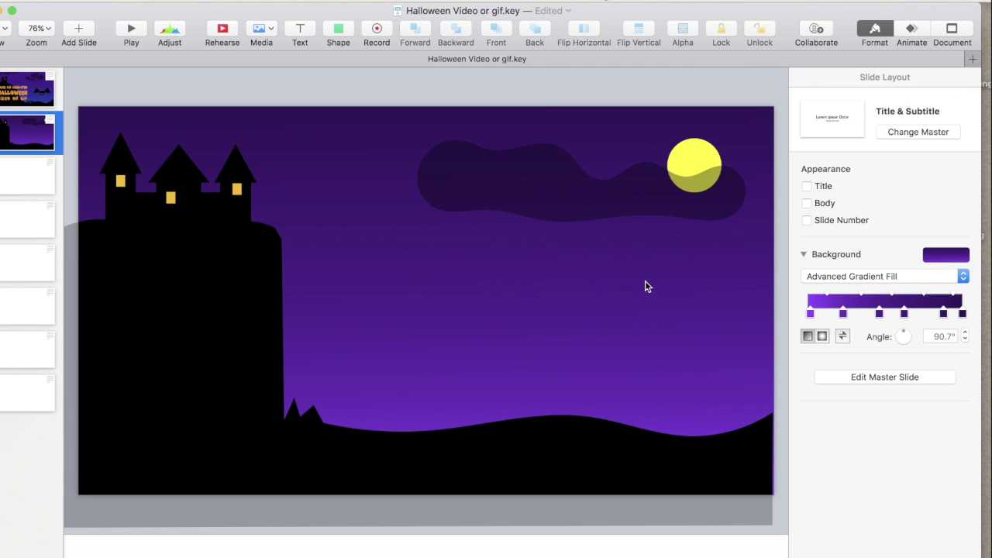
Place a duplicate of the cloud below the original and flip the copy horizontally
click(549, 210)
drag(548, 210, 536, 305)
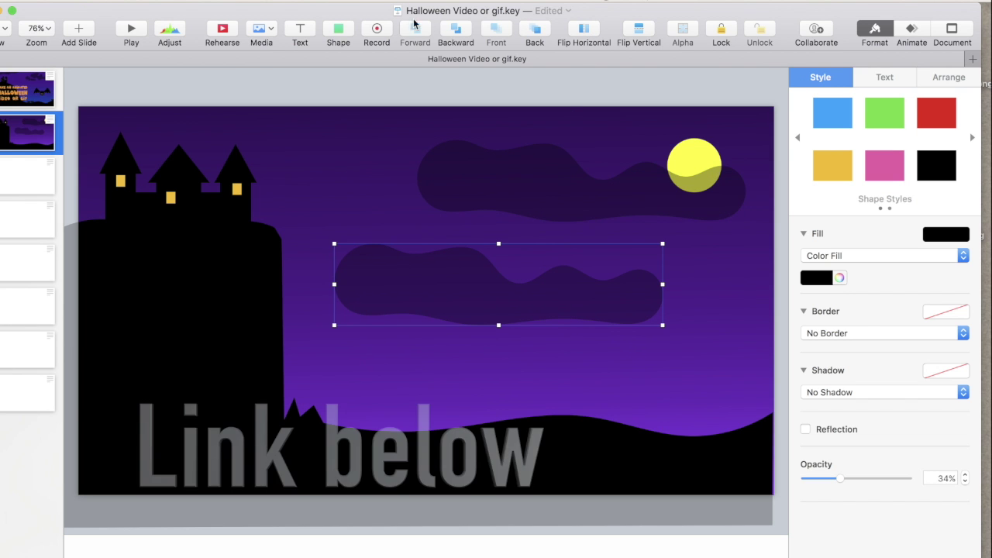
click(582, 34)
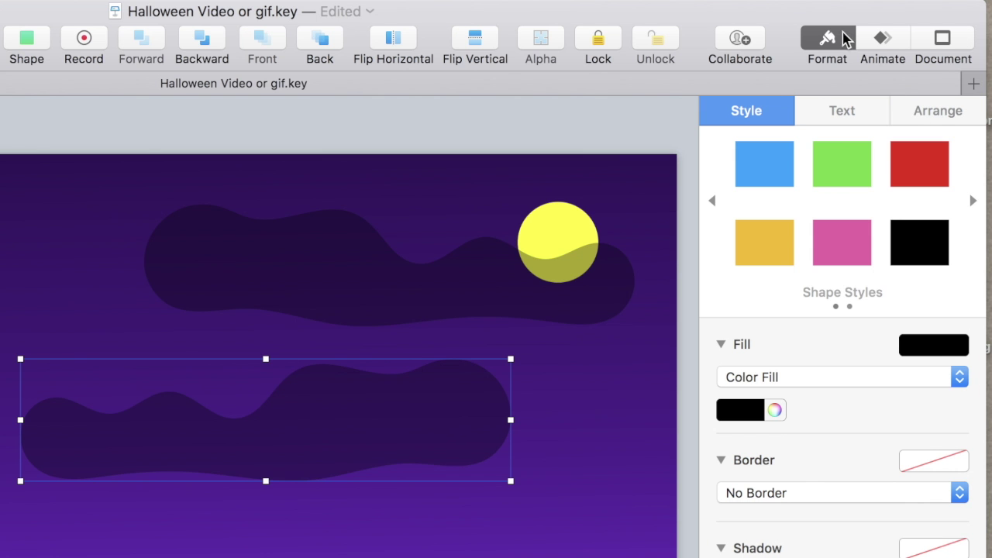
Try further horizontal and vertical flips on the lower cloud and reverse them
click(935, 105)
click(905, 469)
click(905, 470)
click(950, 468)
click(958, 320)
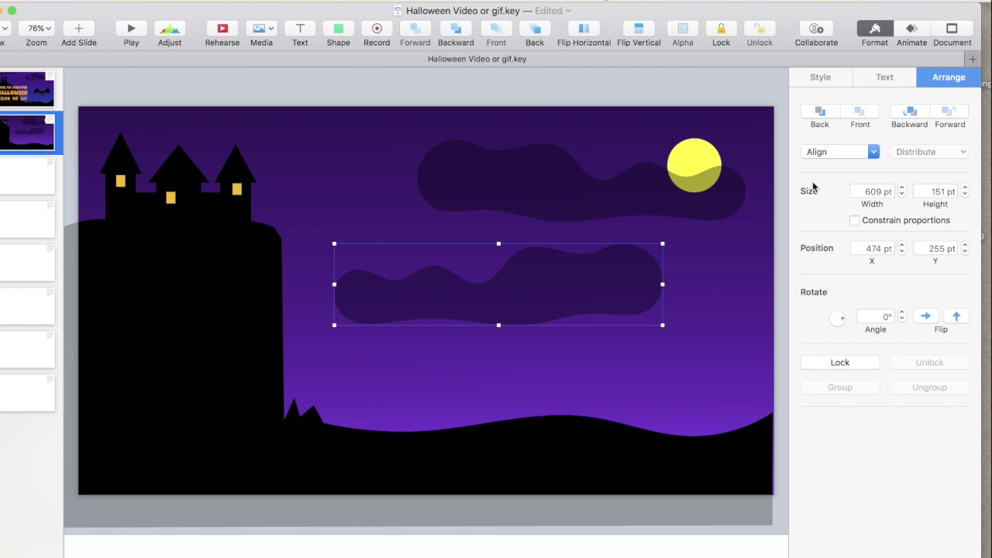
Shrink the lower cloud proportionally to about 159 × 40 pt, placing it over the castle's left tower and a copy below the moon
click(855, 221)
drag(663, 243, 128, 134)
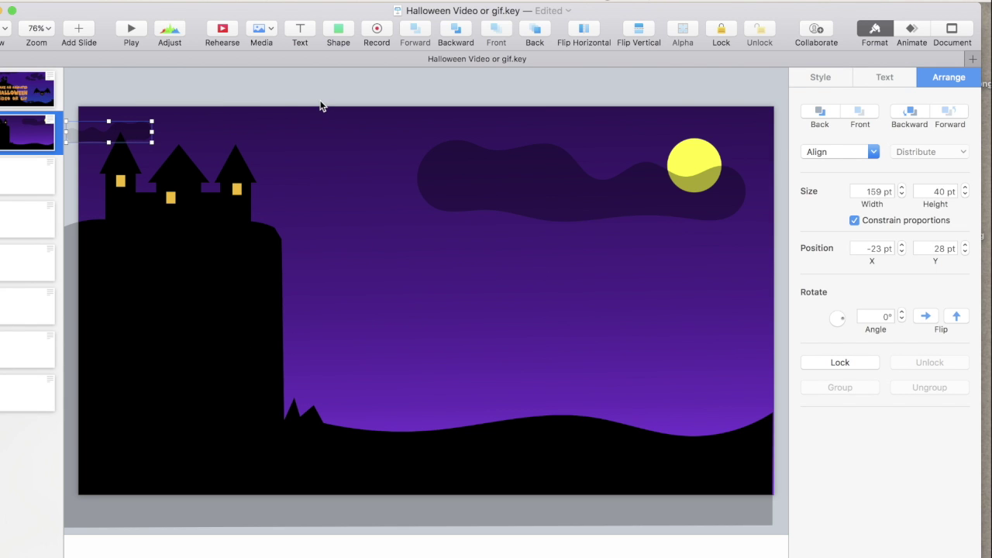
drag(135, 146, 743, 230)
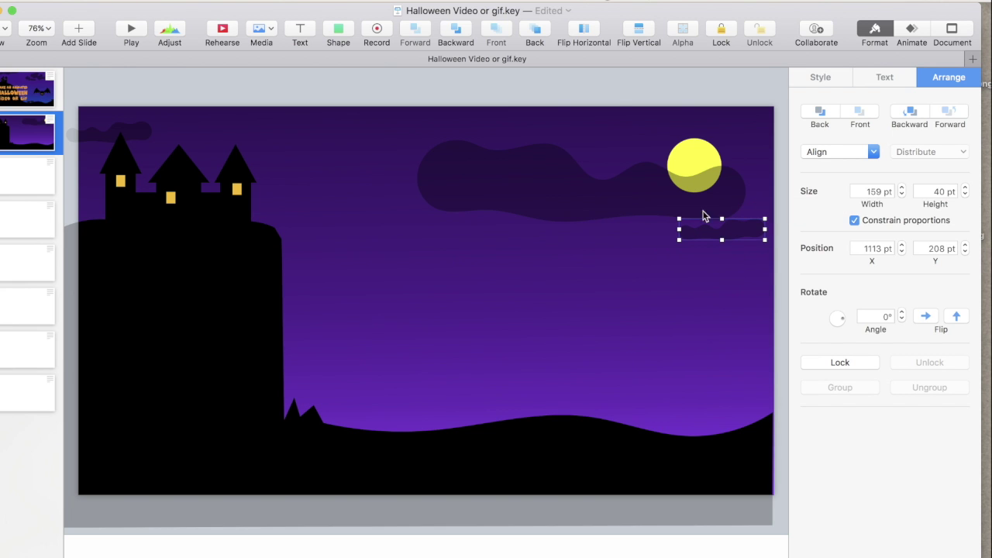
click(609, 92)
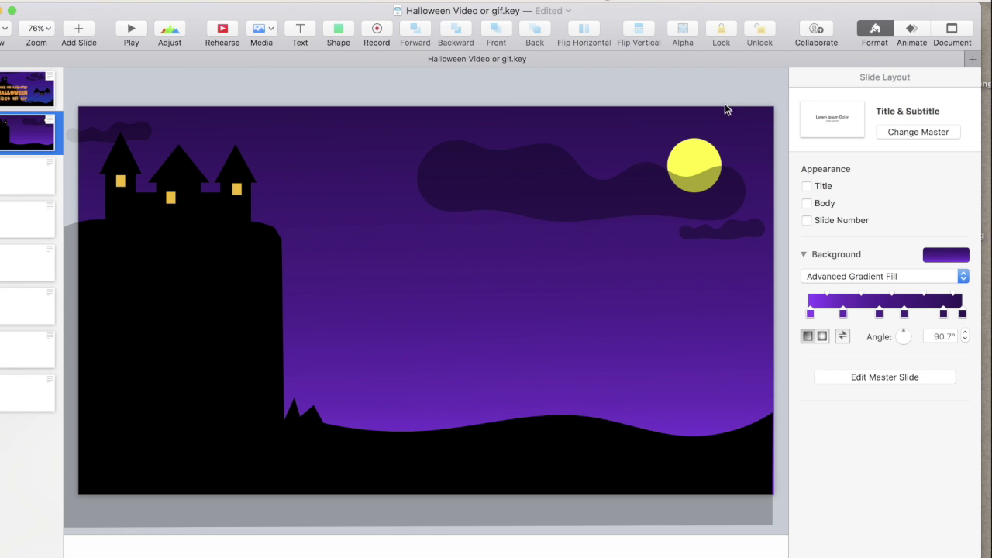
Lock all objects on the slide in place
key(super+a)
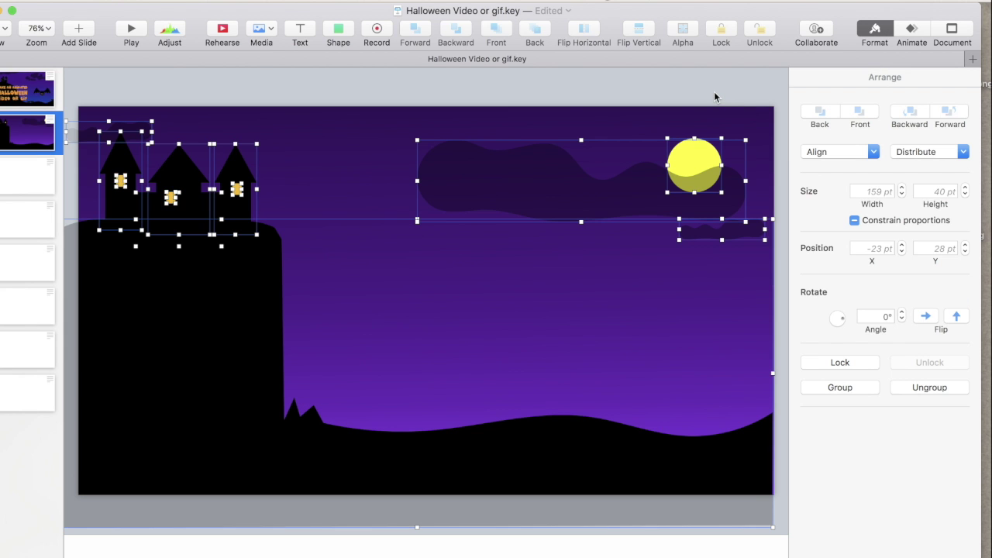
click(819, 363)
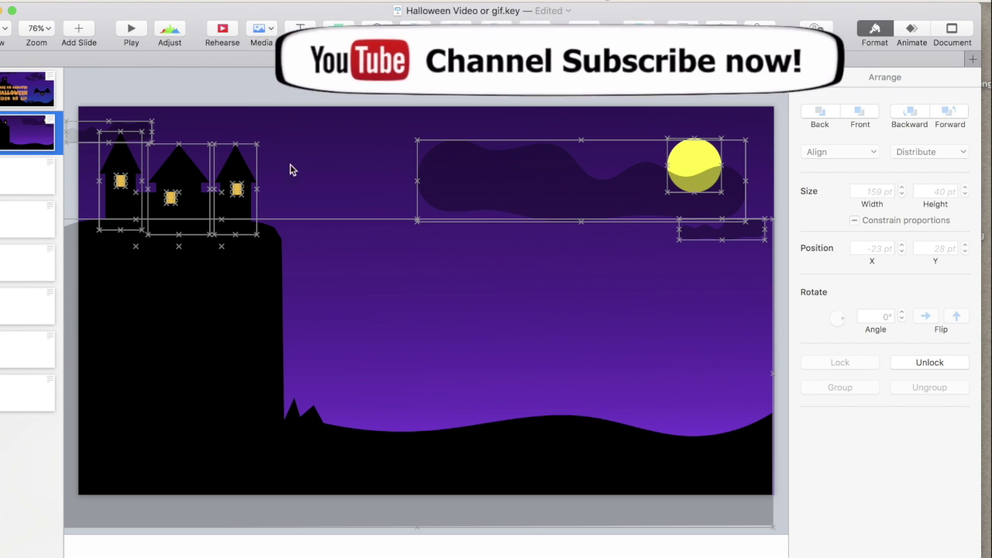